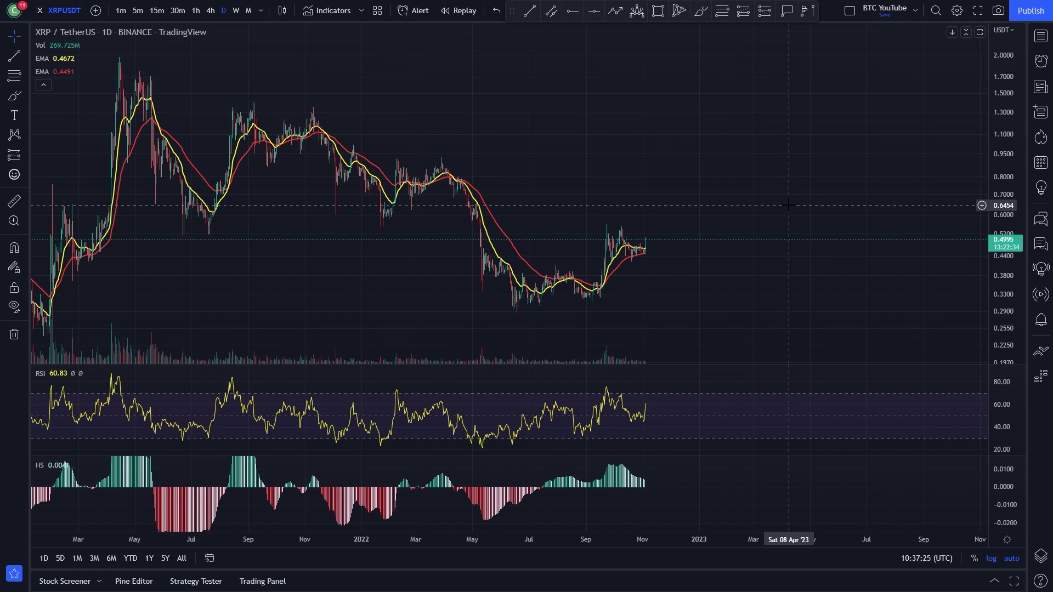
Step: Place a horizontal support line at about 0.3119 along the mid-2022 lows of the XRP/USDT daily chart
scroll(768, 203, "down", 3)
left_click_drag(745, 149, 668, 166)
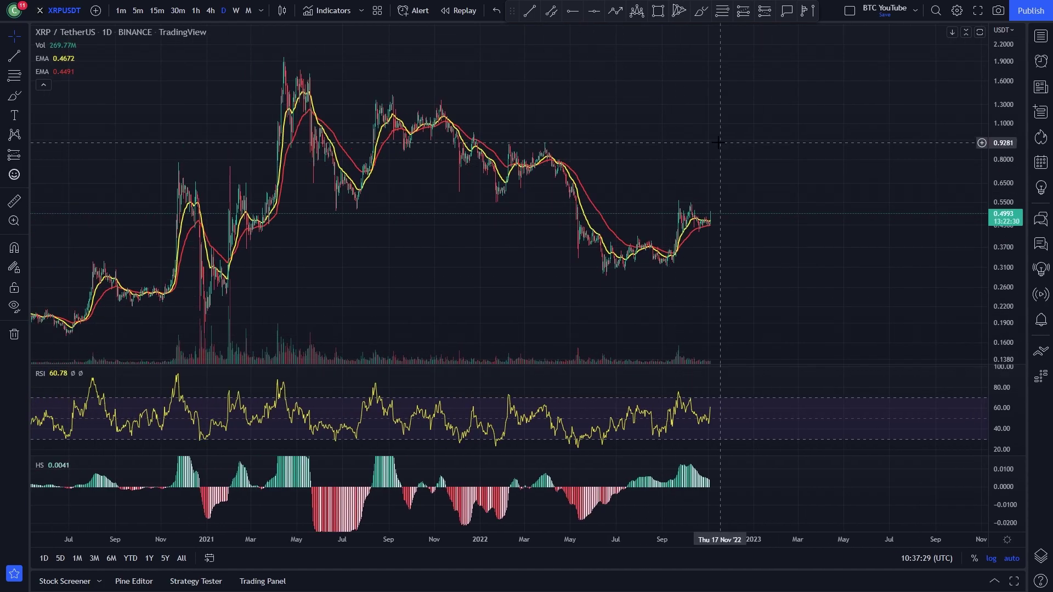
left_click_drag(720, 143, 586, 164)
left_click_drag(482, 164, 546, 168)
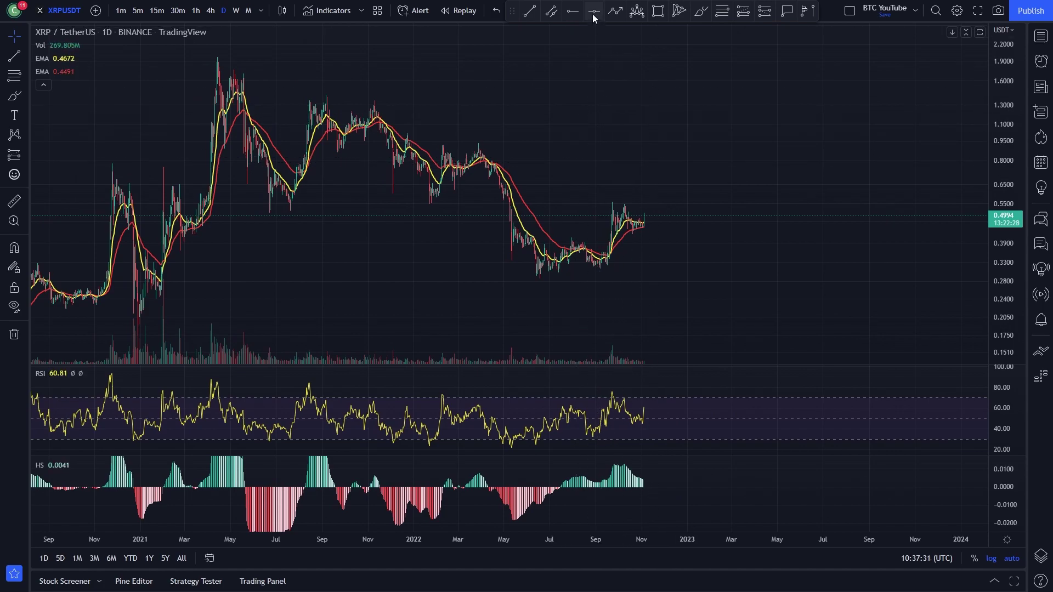
scroll(374, 251, "down", 1)
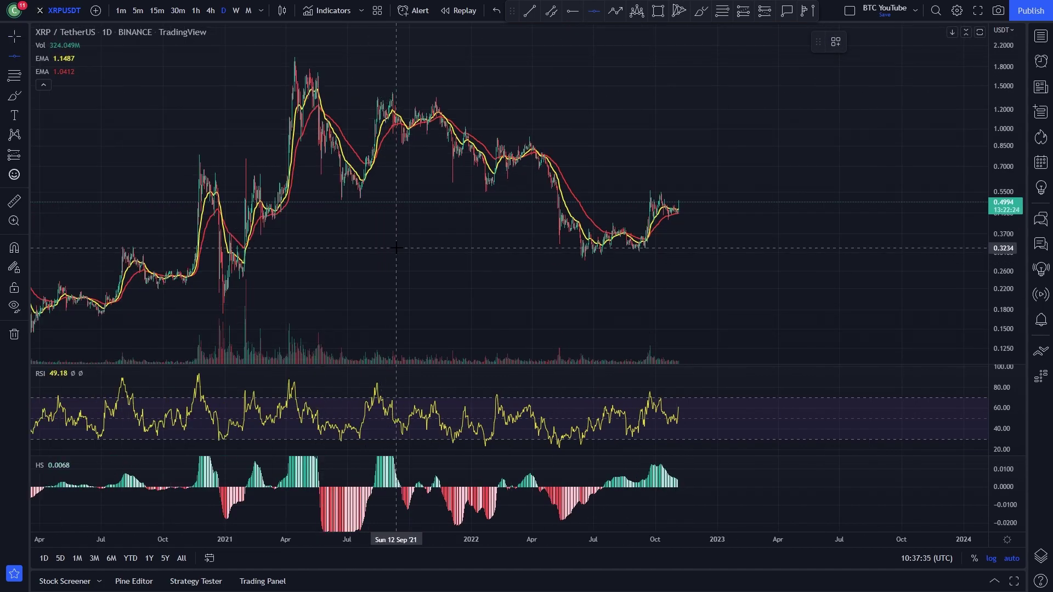
left_click(399, 253)
Step: Add horizontal lines at about 1.9876 near the April 2021 peak and at about 0.5510 along the autumn 2022 highs
left_click_drag(442, 250, 499, 224)
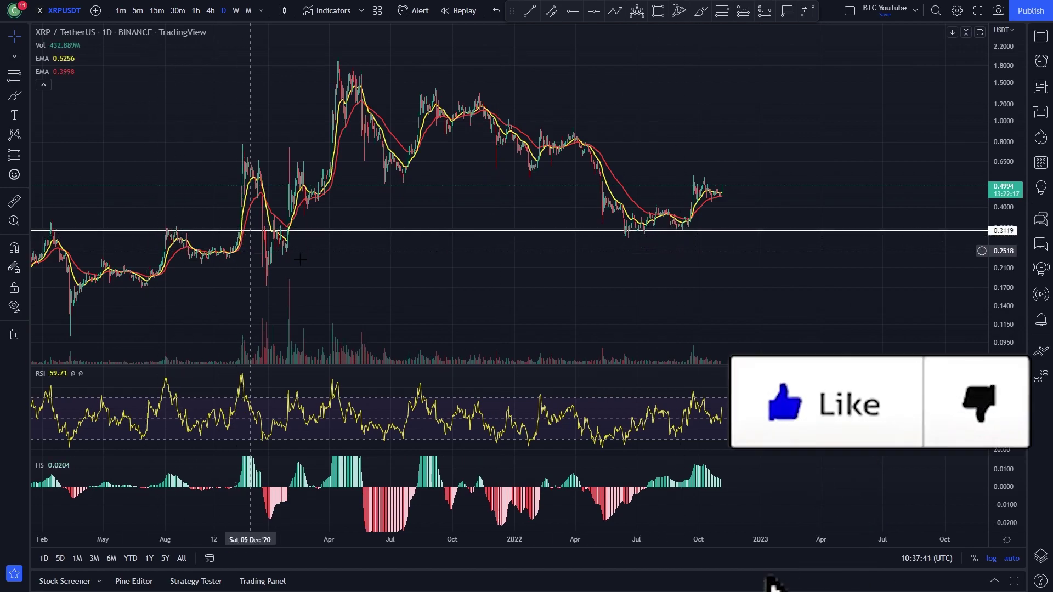
scroll(236, 245, "down", 3)
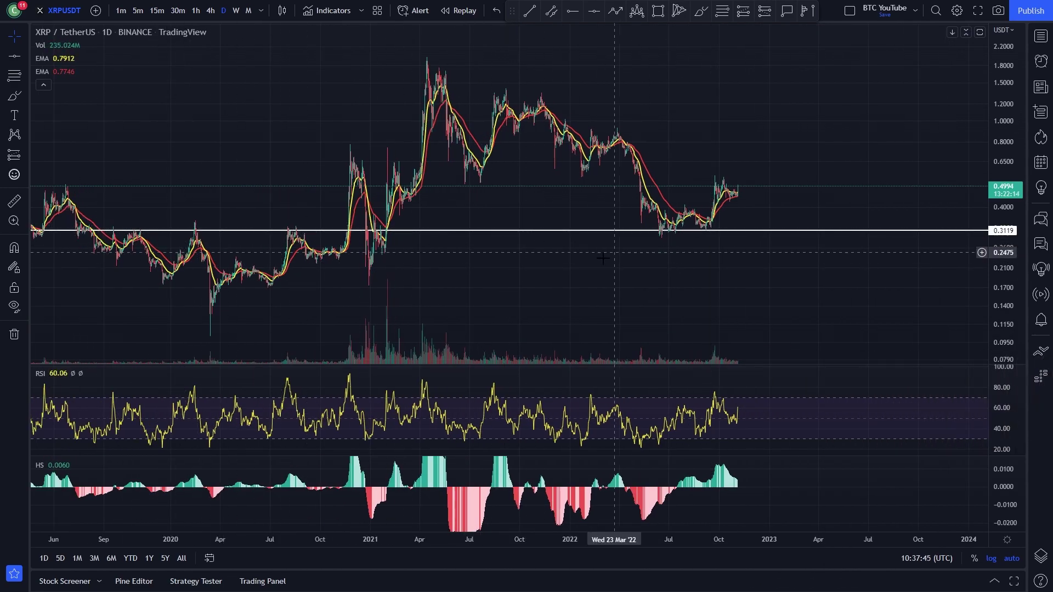
scroll(581, 241, "right", 3)
scroll(428, 244, "up", 2)
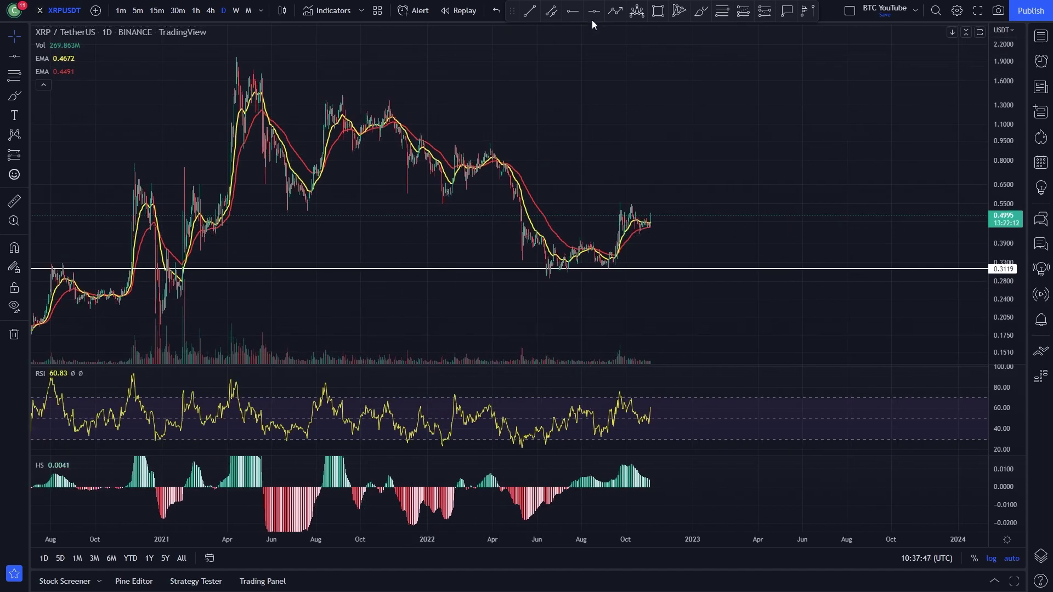
left_click(325, 56)
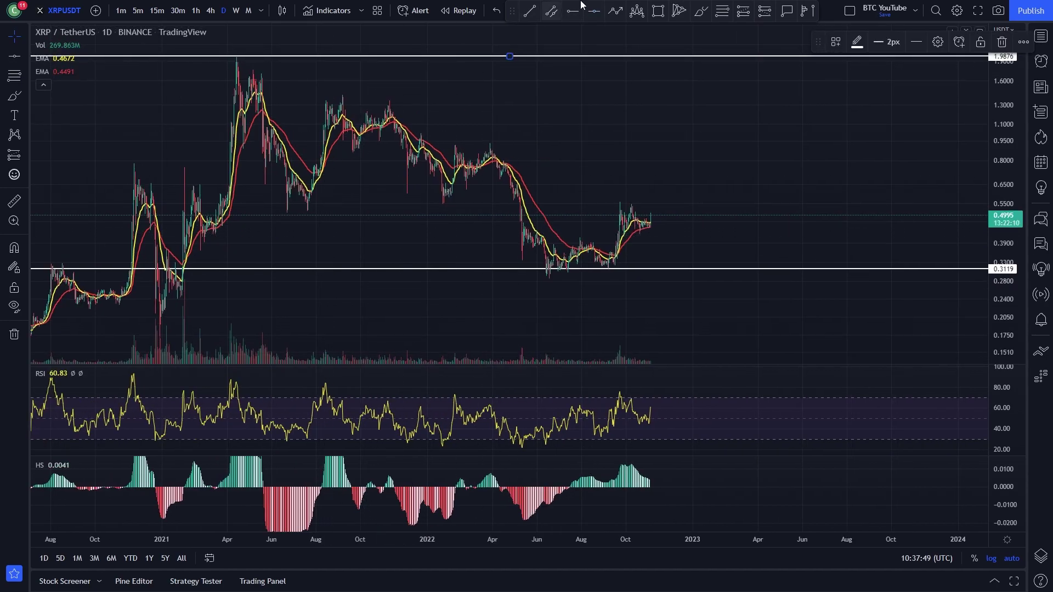
left_click(604, 10)
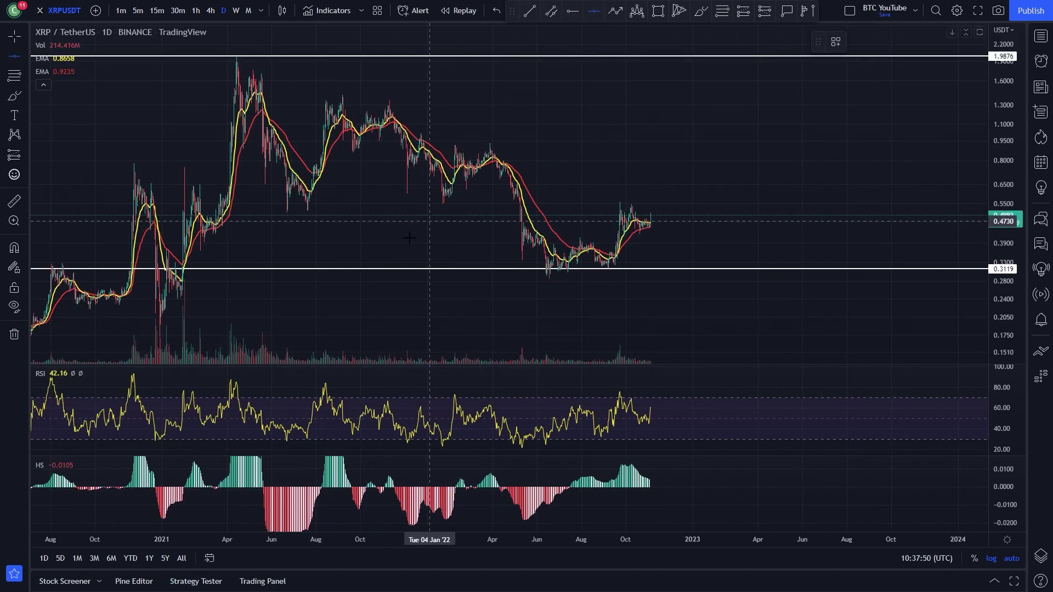
left_click(429, 204)
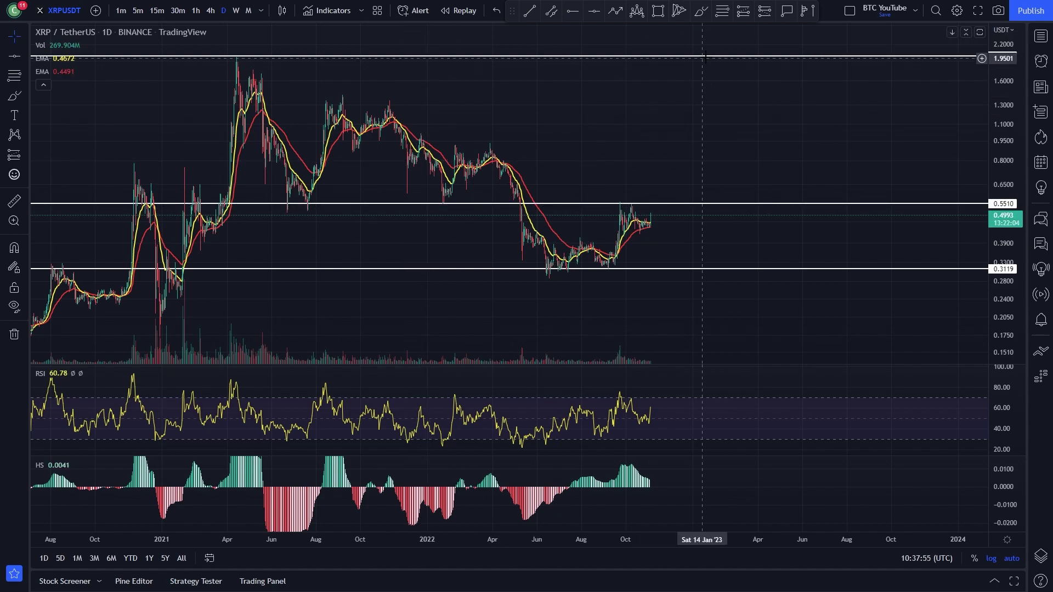
key("Escape")
Step: Draw a descending trend line from the November 2021 high at about 1.3443 to about 0.3674 in March 2023
left_click_drag(597, 146, 566, 146)
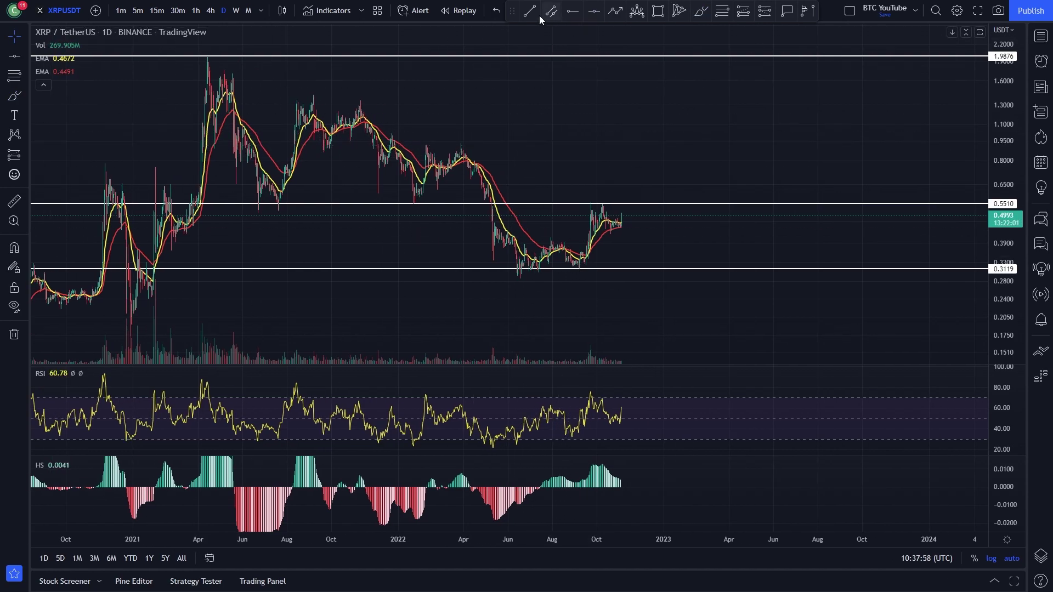
left_click(359, 102)
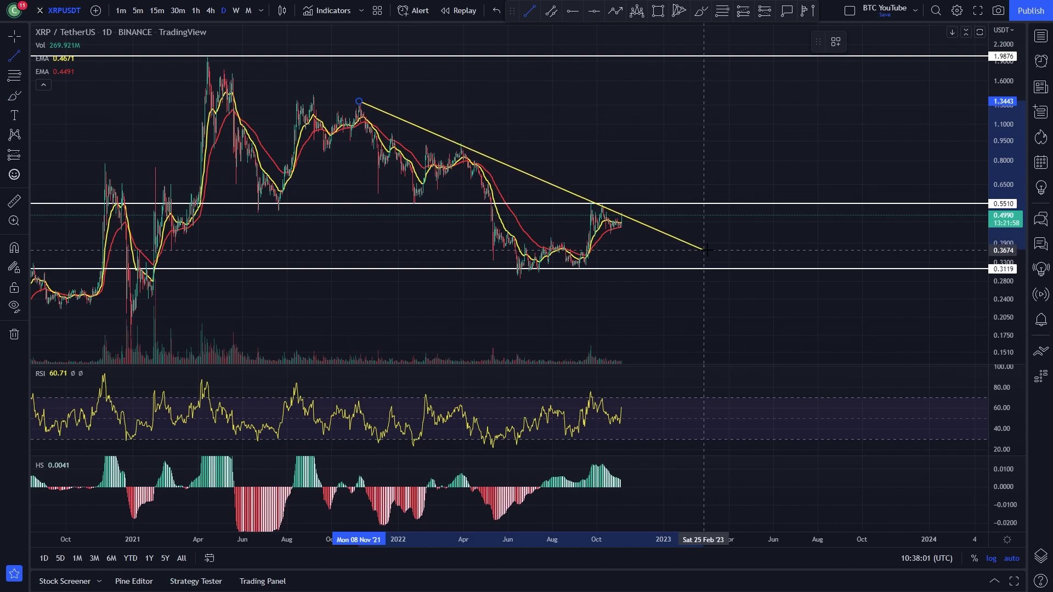
left_click(711, 251)
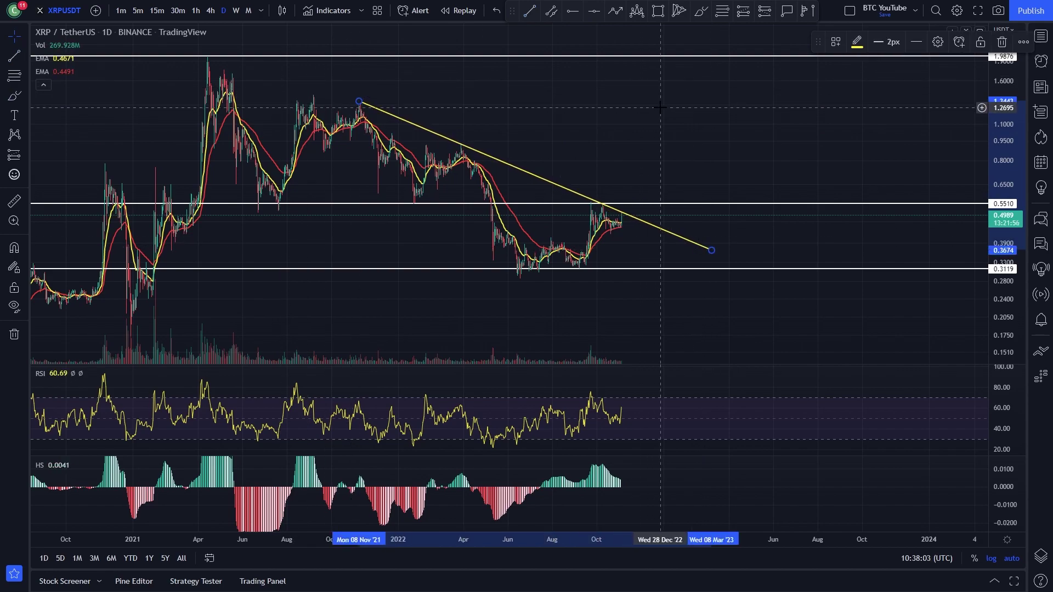
Step: Draw a second descending trend line from the April 2021 peak at about 1.96 to about 0.4553 in July 2023
left_click(531, 11)
left_click(200, 57)
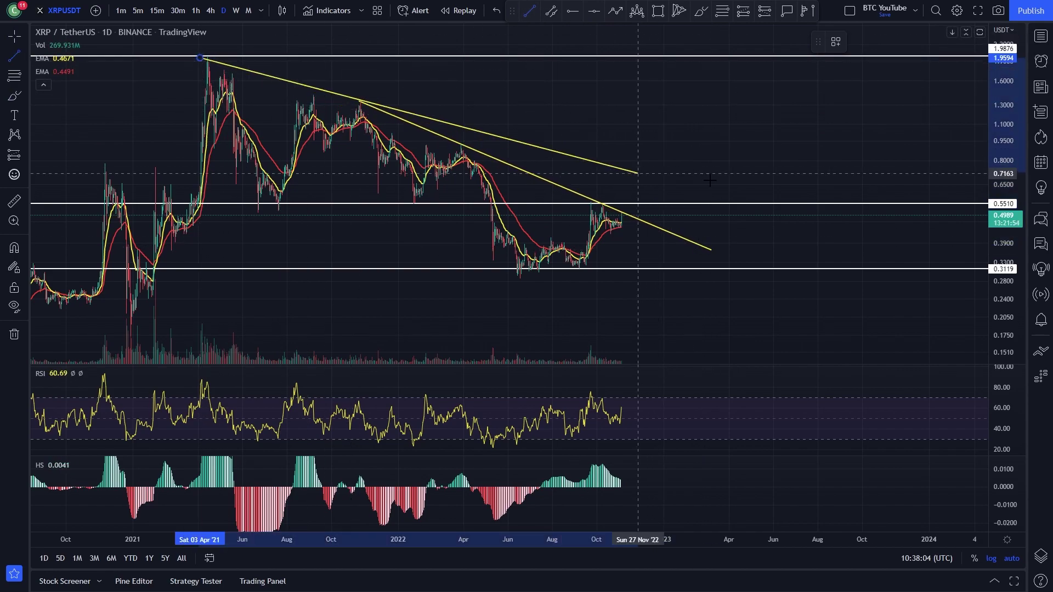
left_click(814, 225)
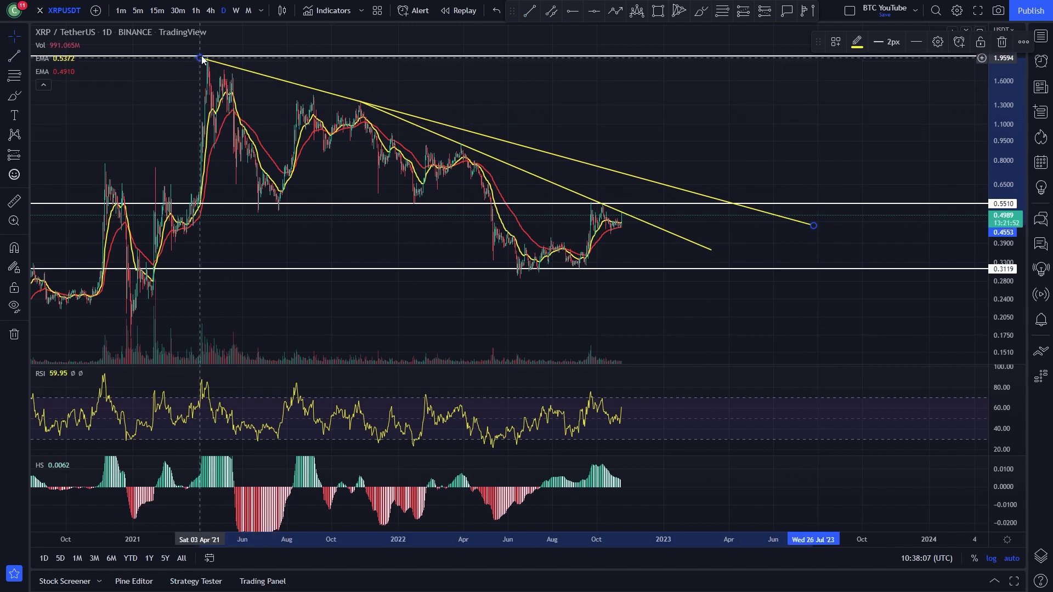
left_click_drag(200, 57, 201, 56)
left_click(122, 113)
Step: Draw a Fibonacci retracement from about 1.9594 in February 2021 down to about 0.2894 in December 2023
left_click_drag(606, 103, 678, 116)
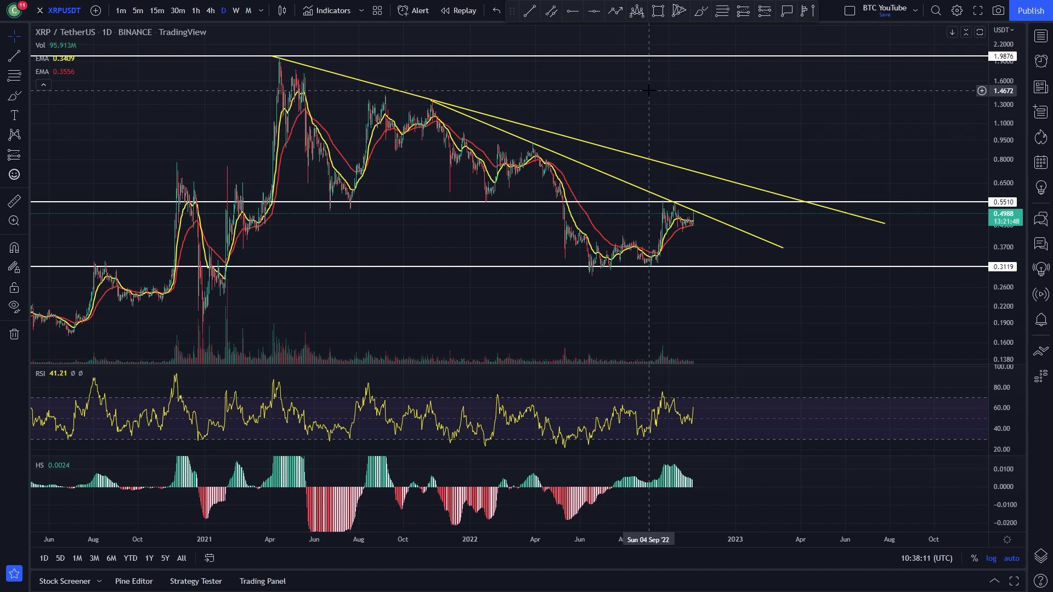
left_click_drag(756, 102, 656, 103)
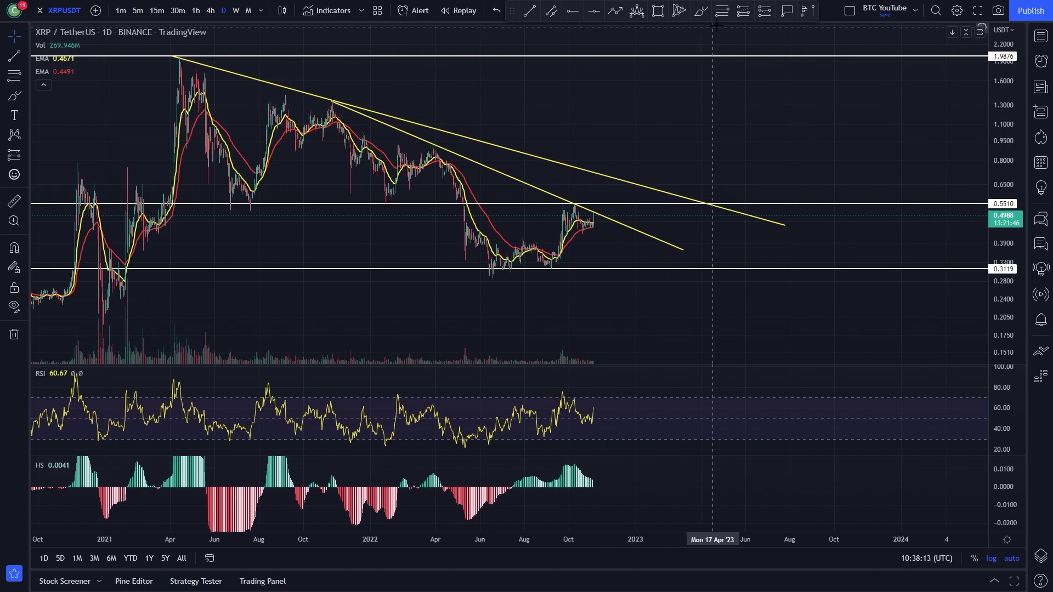
left_click(146, 57)
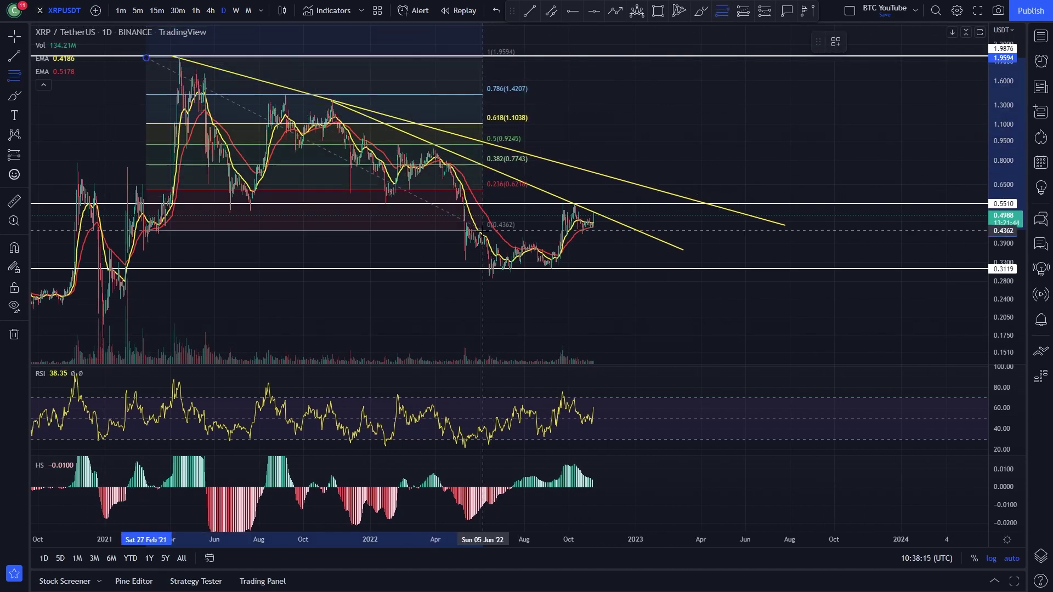
left_click(888, 279)
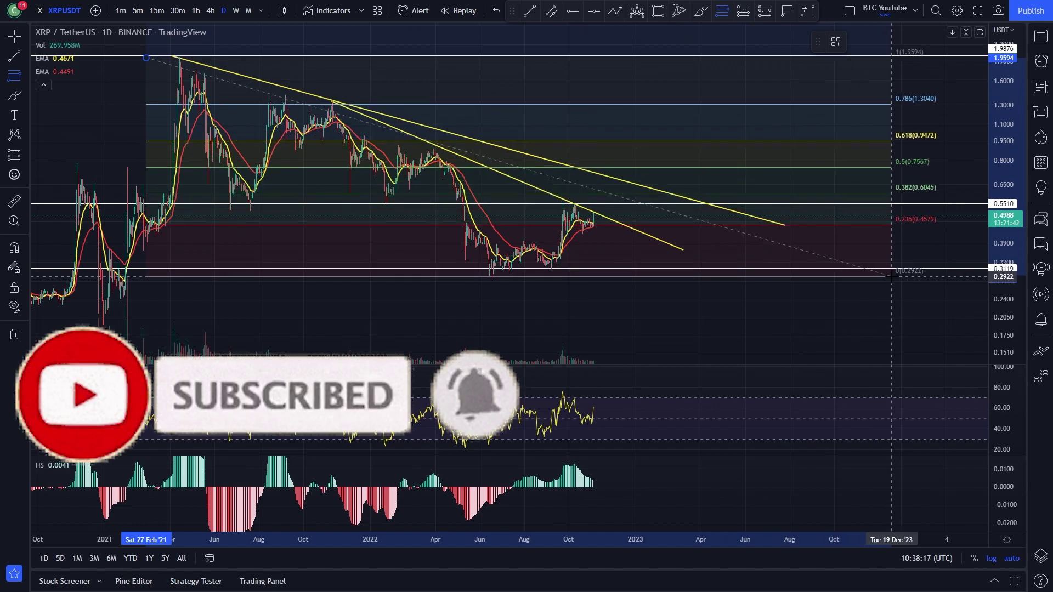
Step: Examine the recent price action against the Fibonacci levels, the horizontal lines and both descending trend lines
left_click_drag(532, 313, 733, 318)
scroll(733, 316, "up", 5)
left_click_drag(780, 175, 628, 213)
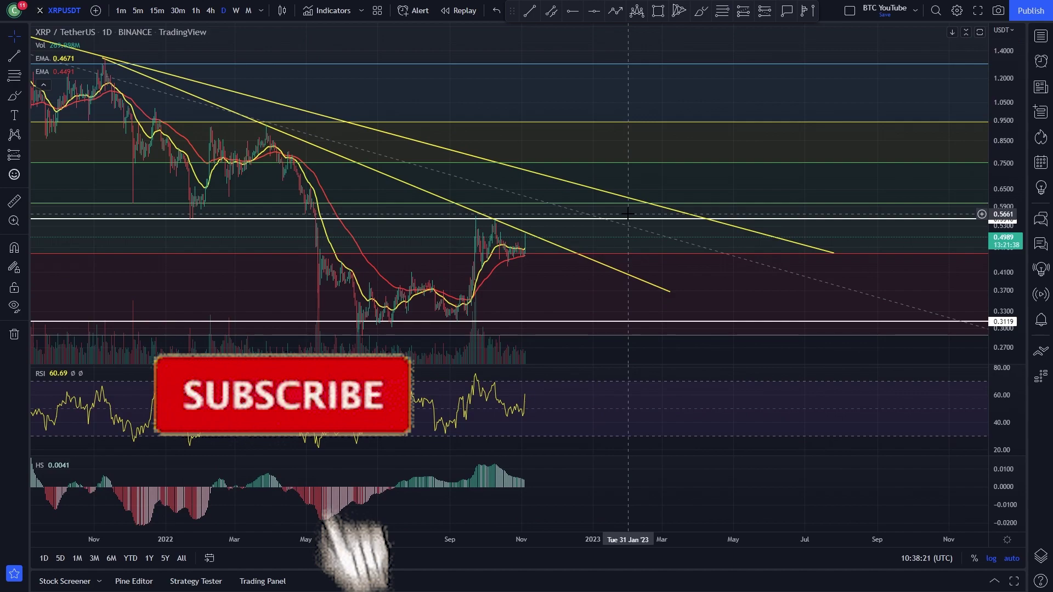
scroll(682, 175, "down", 2)
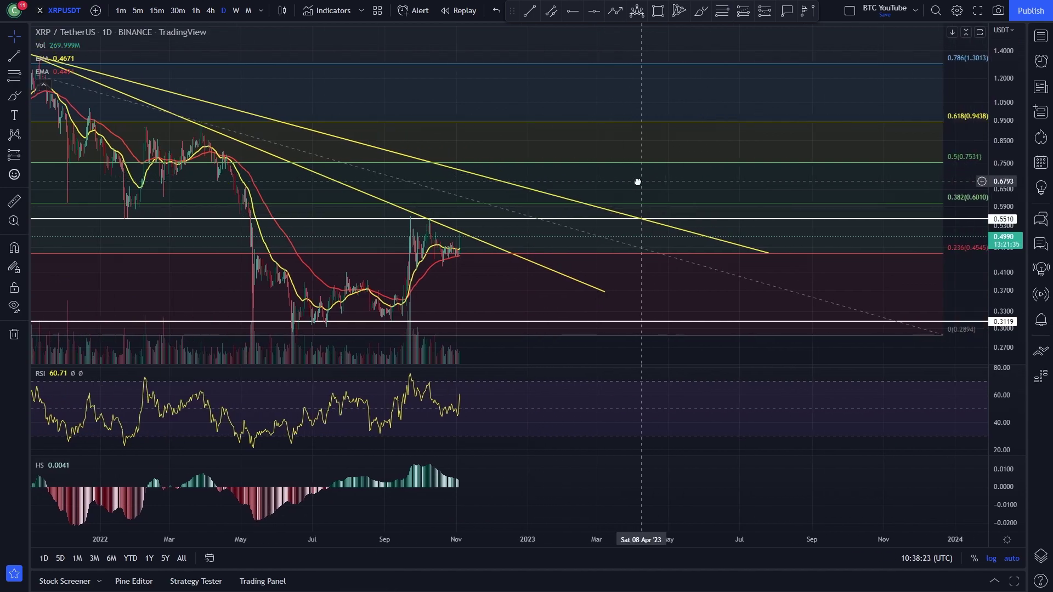
left_click_drag(744, 213, 676, 211)
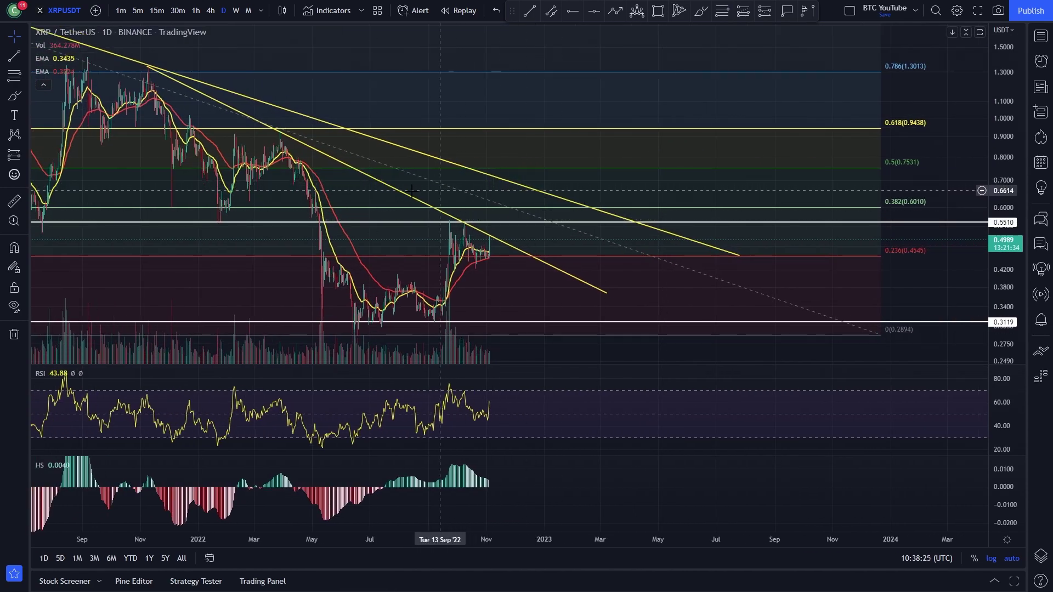
left_click_drag(527, 193, 599, 196)
scroll(506, 208, "up", 3)
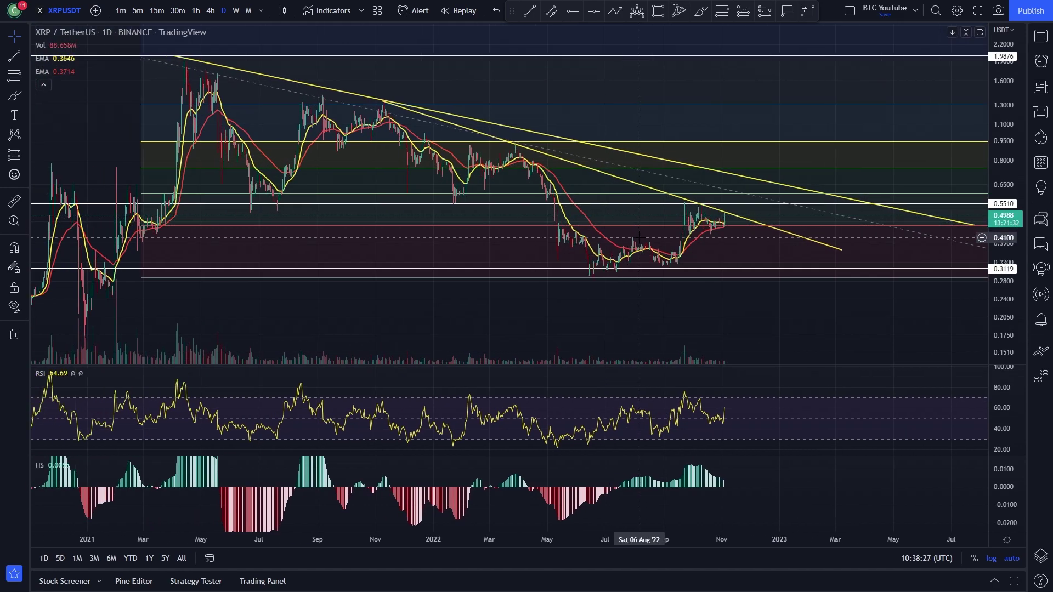
scroll(556, 197, "up", 4)
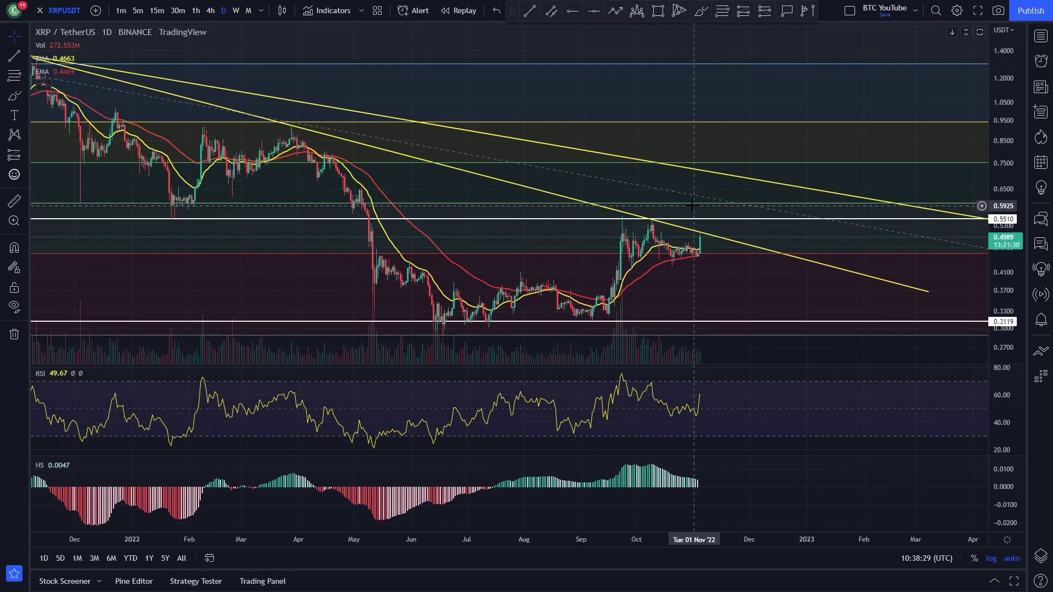
scroll(717, 203, "down", 4)
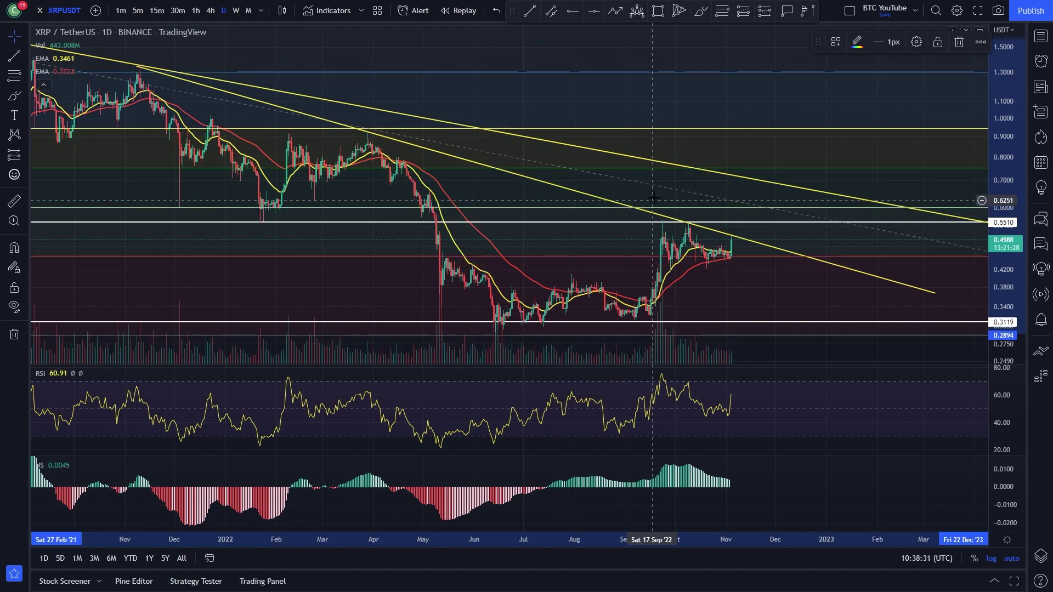
Step: Circle the price touches along the steeper descending trend line with the brush, and undo the strokes
left_click_drag(664, 194, 650, 27)
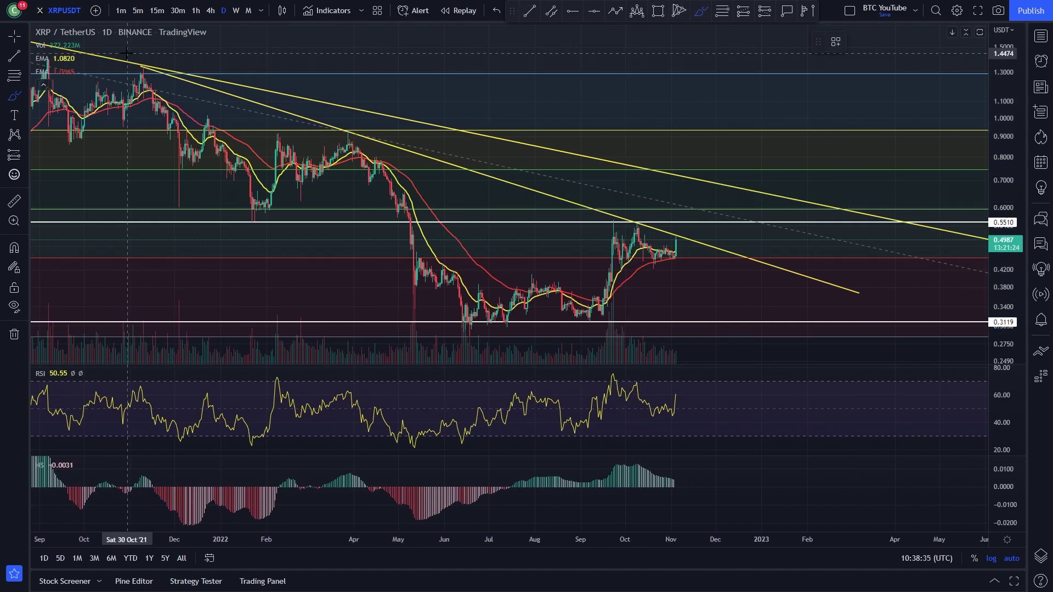
left_click_drag(143, 48, 182, 73)
mouse_move(362, 112)
left_mouse_down()
mouse_move(388, 131)
mouse_move(402, 105)
left_mouse_up()
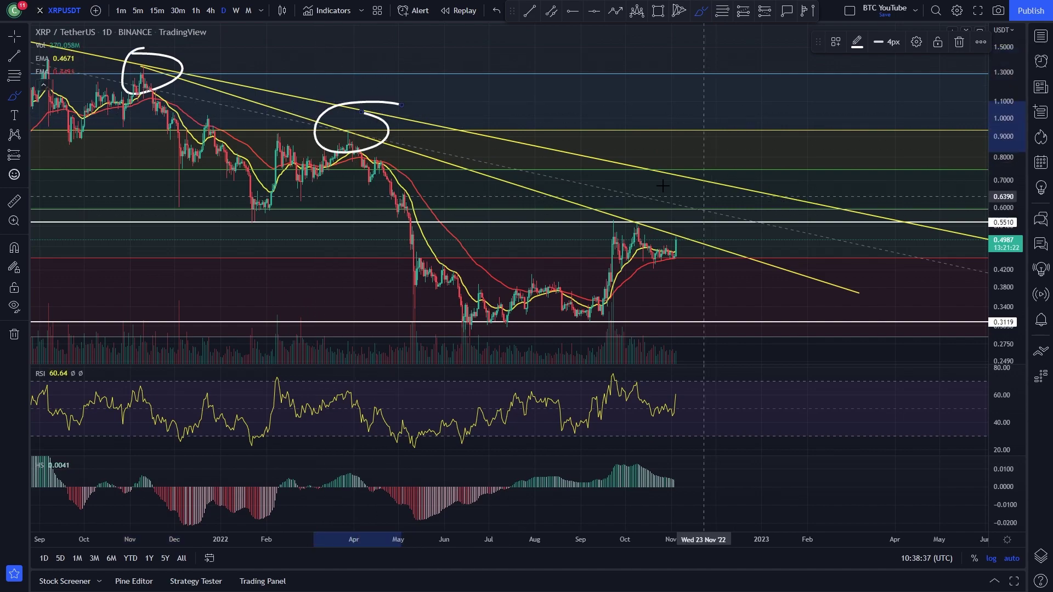
left_click_drag(639, 197, 627, 237)
key("ctrl+z")
key("ctrl+z")
key("ctrl+z")
Step: Brush a loop around the area just above the latest daily candle, and undo it
scroll(443, 224, "up", 5)
mouse_move(427, 72)
left_mouse_down()
mouse_move(452, 80)
mouse_move(443, 86)
left_mouse_up()
scroll(604, 220, "down", 5)
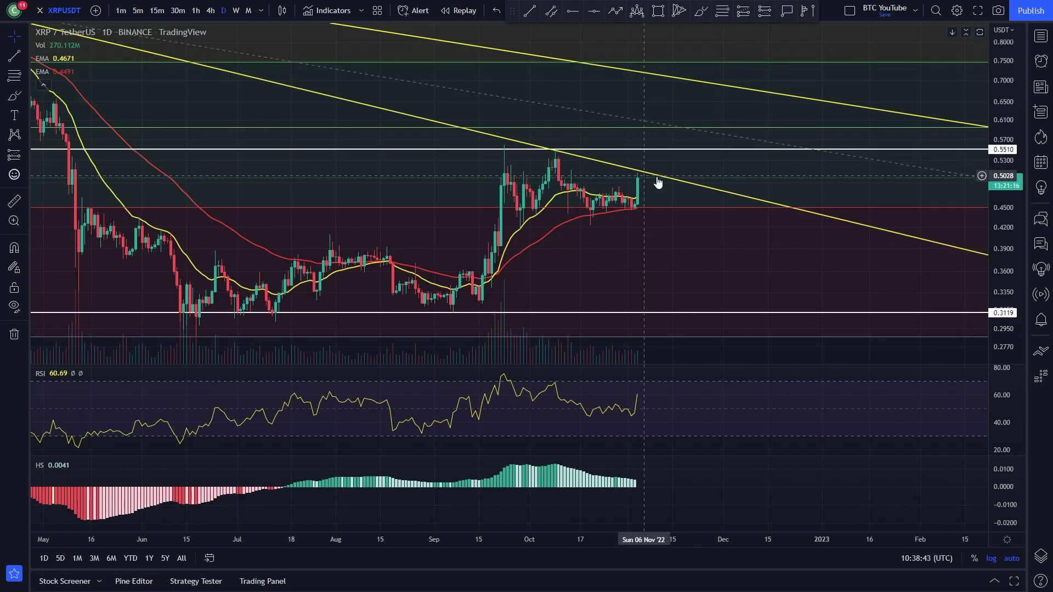
left_click_drag(734, 180, 696, 181)
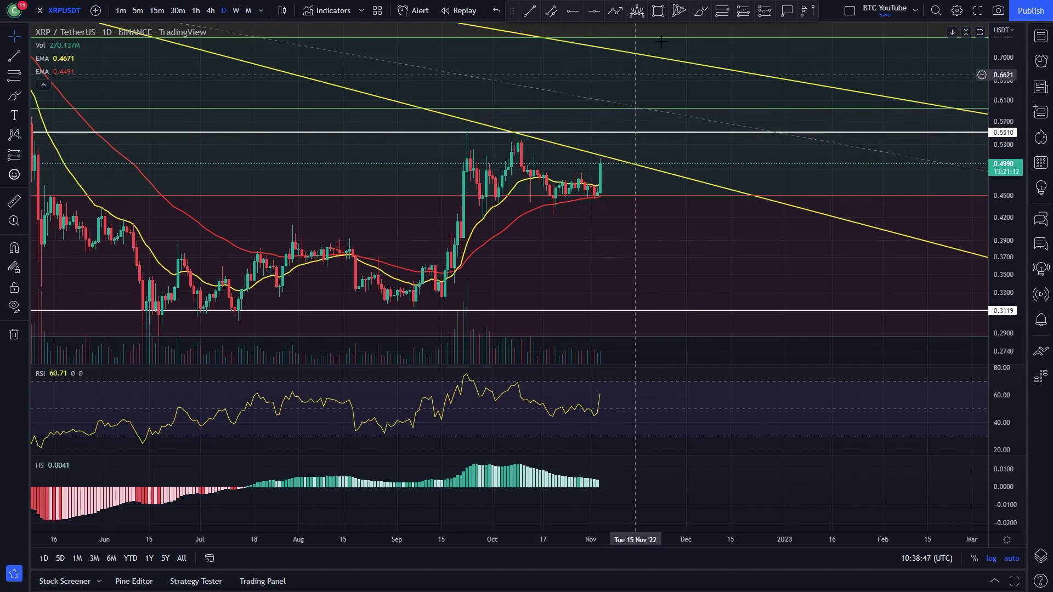
left_click(701, 11)
mouse_move(601, 117)
left_mouse_down()
mouse_move(541, 140)
mouse_move(599, 116)
left_mouse_up()
key("ctrl+z")
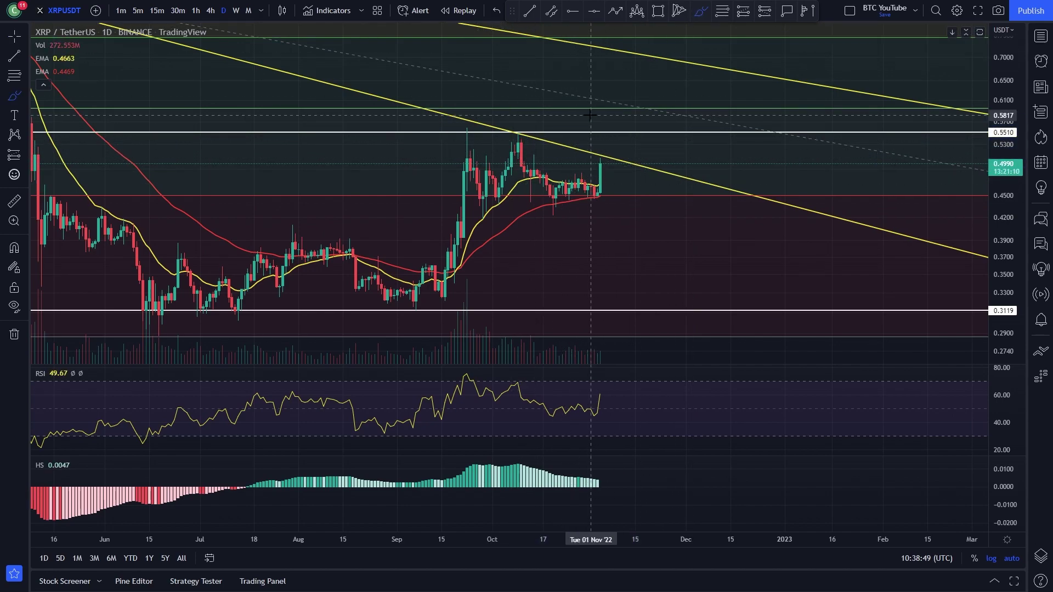
key("ctrl")
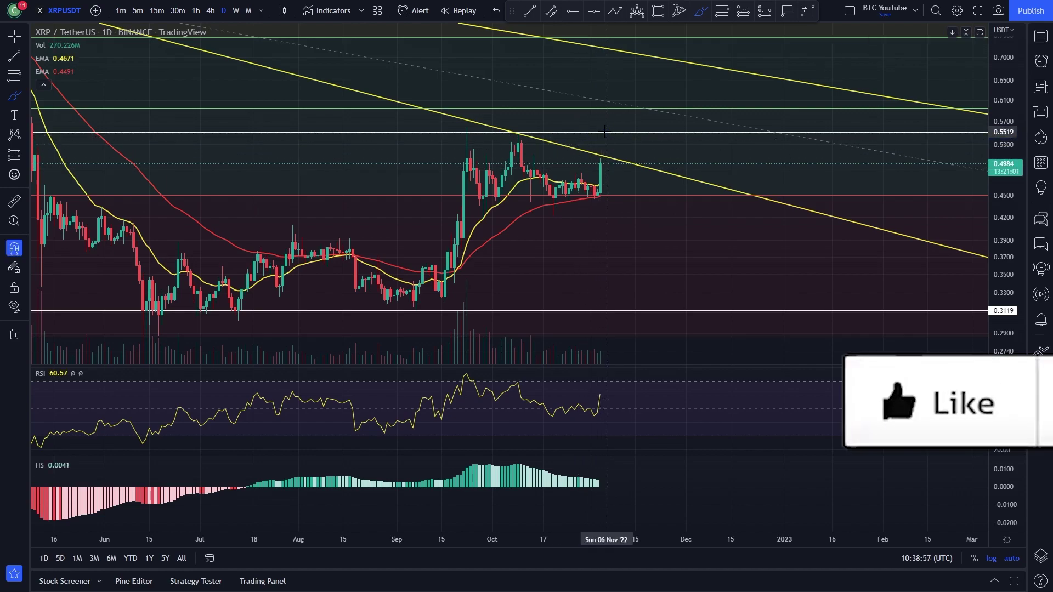
Step: Draw a rectangle over the consolidation range from about 0.46 down to about 0.31, spanning 30 April to 2 December 2022
scroll(509, 148, "down", 3)
scroll(509, 148, "down", 3)
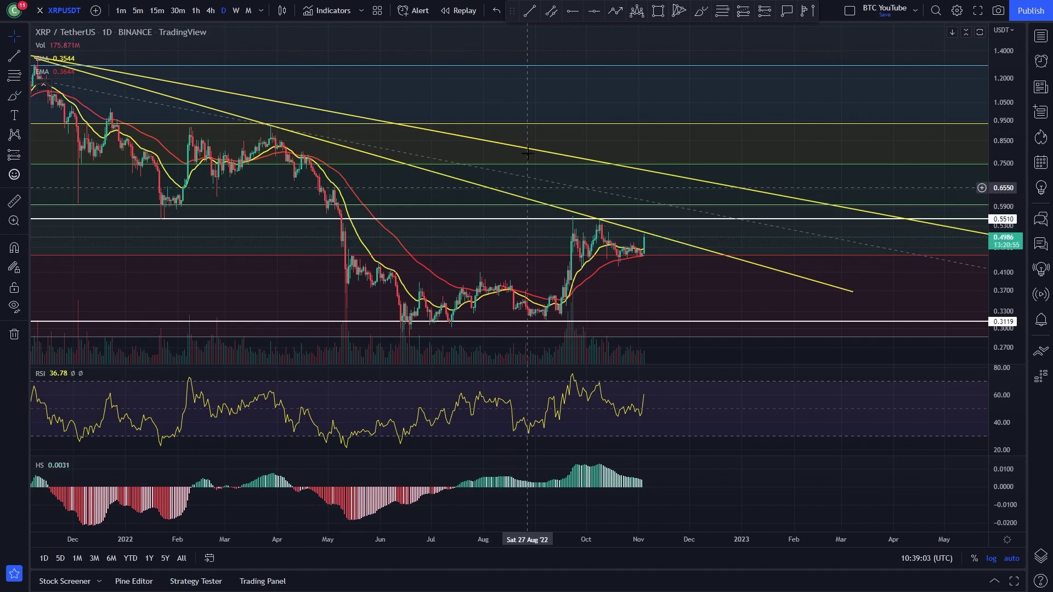
left_click_drag(326, 254, 691, 324)
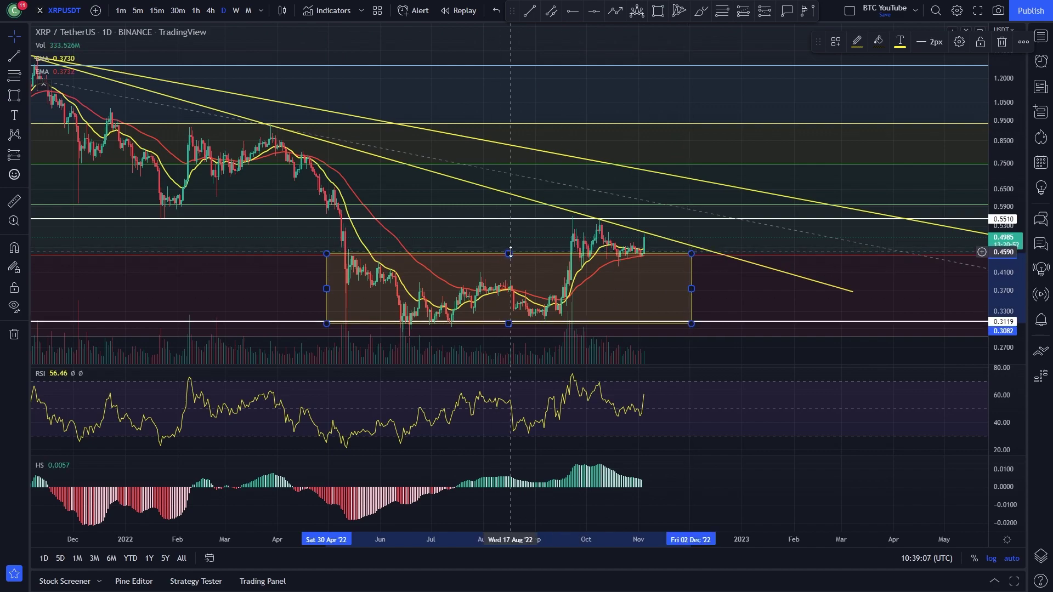
left_click_drag(511, 252, 508, 253)
left_click(501, 203)
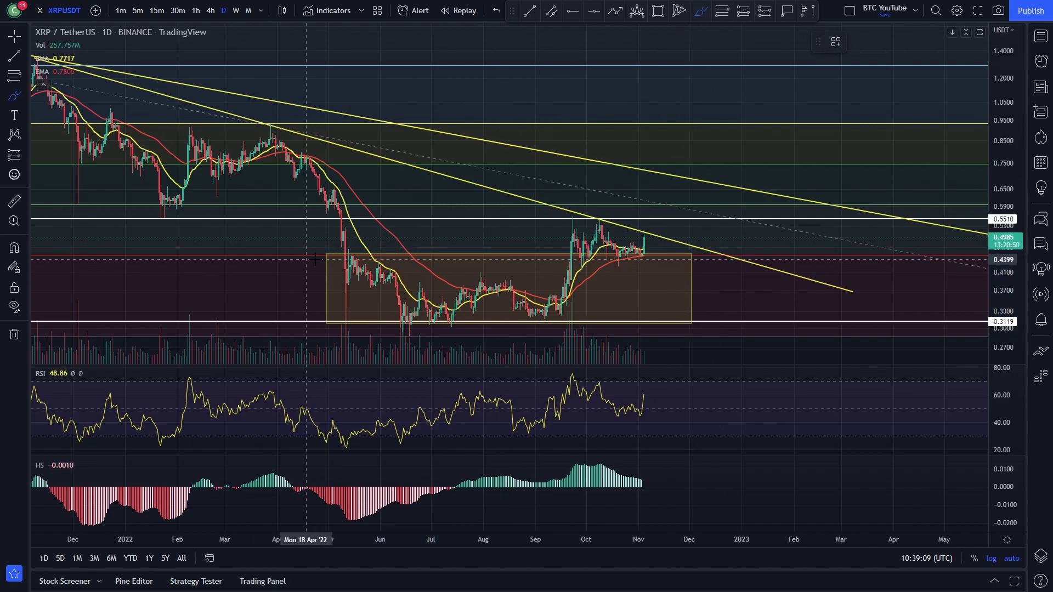
Step: Trace the zigzag price swings inside the consolidation rectangle with the brush, undoing the unwanted strokes
left_click_drag(325, 251, 413, 256)
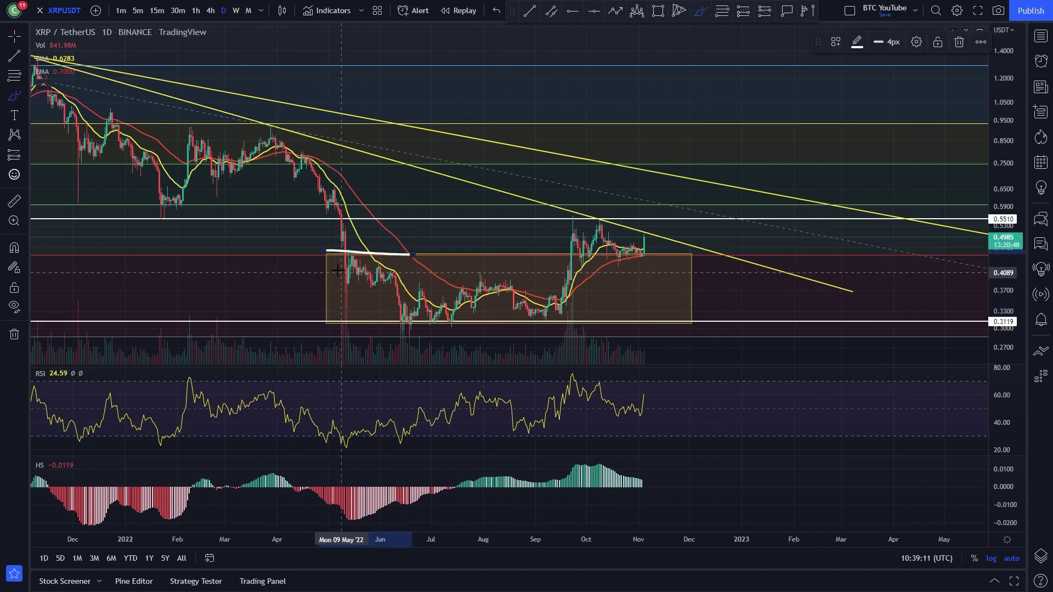
key("ctrl+z")
mouse_move(343, 253)
left_mouse_down()
mouse_move(359, 329)
mouse_move(348, 309)
mouse_move(359, 242)
mouse_move(403, 324)
mouse_move(482, 286)
mouse_move(533, 298)
left_mouse_up()
key("ctrl+z")
key("ctrl+z")
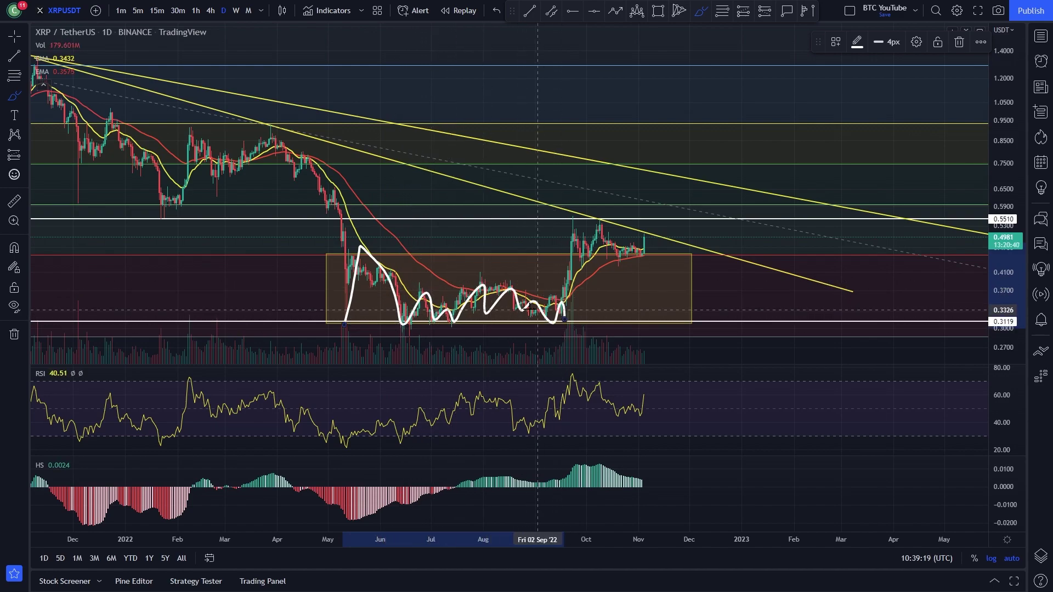
Step: Undo the zigzag brush stroke inside the consolidation rectangle and leave the brush
key("ctrl+z")
key("Escape")
left_click_drag(529, 270, 550, 281)
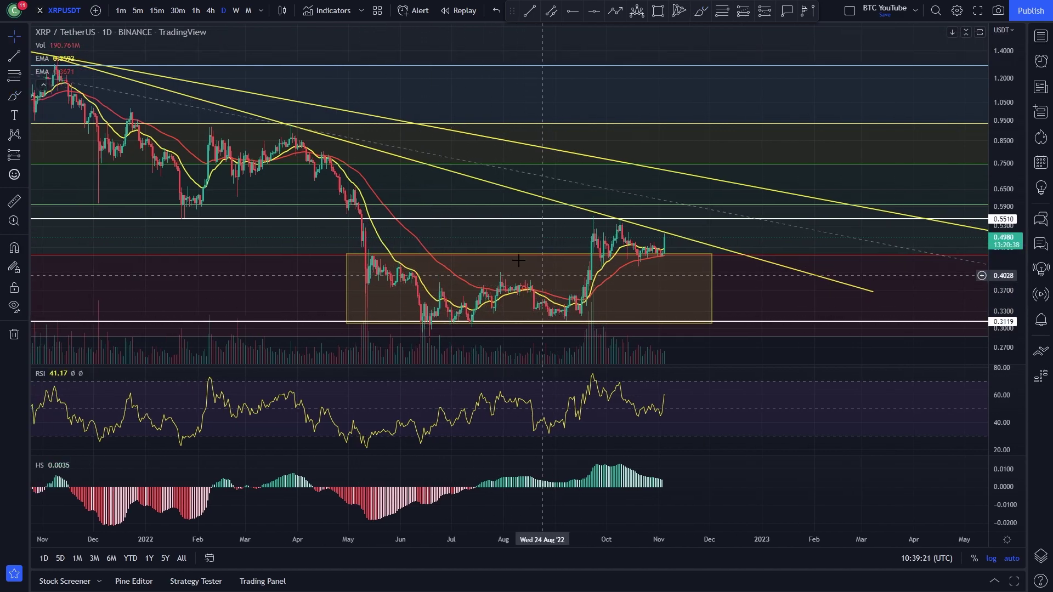
Step: Trace the September rally out of the consolidation rectangle with the brush twice, undoing each stroke
left_click(701, 10)
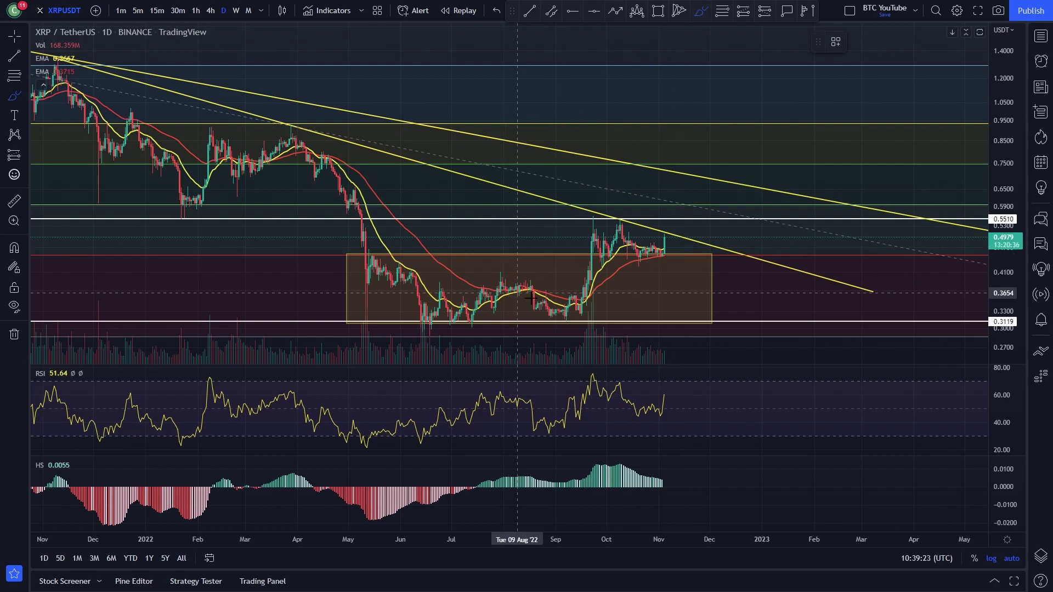
left_click_drag(555, 321, 596, 247)
key("ctrl+z")
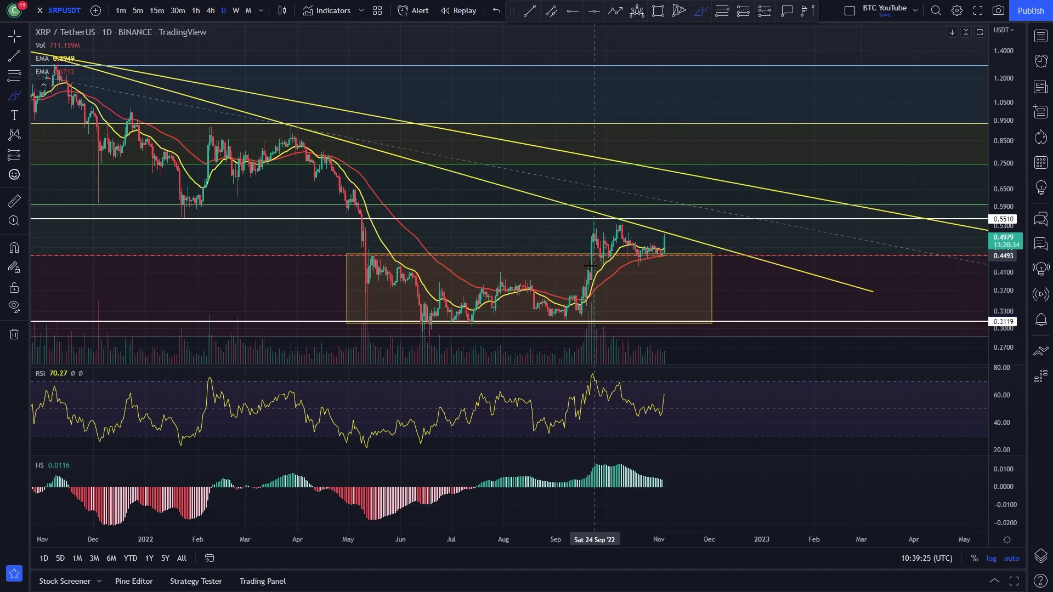
scroll(548, 247, "up", 3)
left_click_drag(409, 238, 573, 184)
left_click(701, 10)
left_click_drag(590, 311, 631, 191)
key("ctrl+z")
Step: Shorten the Fibonacci retracement by moving its zero-level end point back to about 27 January 2023, keeping it at 0.2883
left_click_drag(749, 283, 649, 263)
scroll(778, 242, "down", 5)
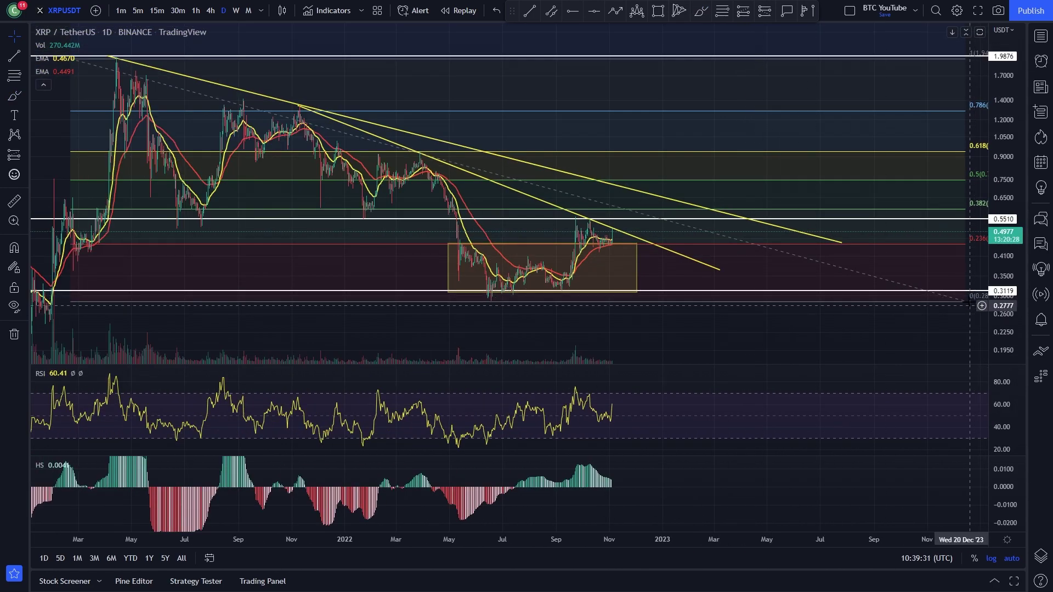
left_click_drag(966, 302, 680, 300)
left_click_drag(593, 323, 731, 336)
scroll(747, 327, "up", 5)
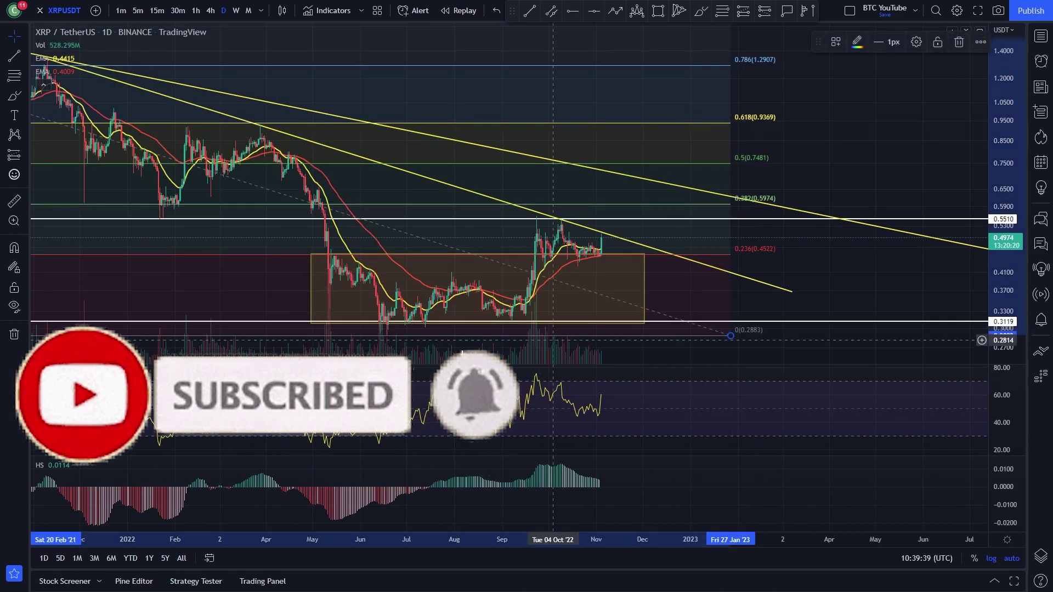
Step: Trace the September rally up to the 0.5510 line and mark that level with the brush, and undo the strokes
left_click_drag(474, 347, 633, 344)
scroll(677, 298, "up", 3)
left_click_drag(685, 289, 644, 287)
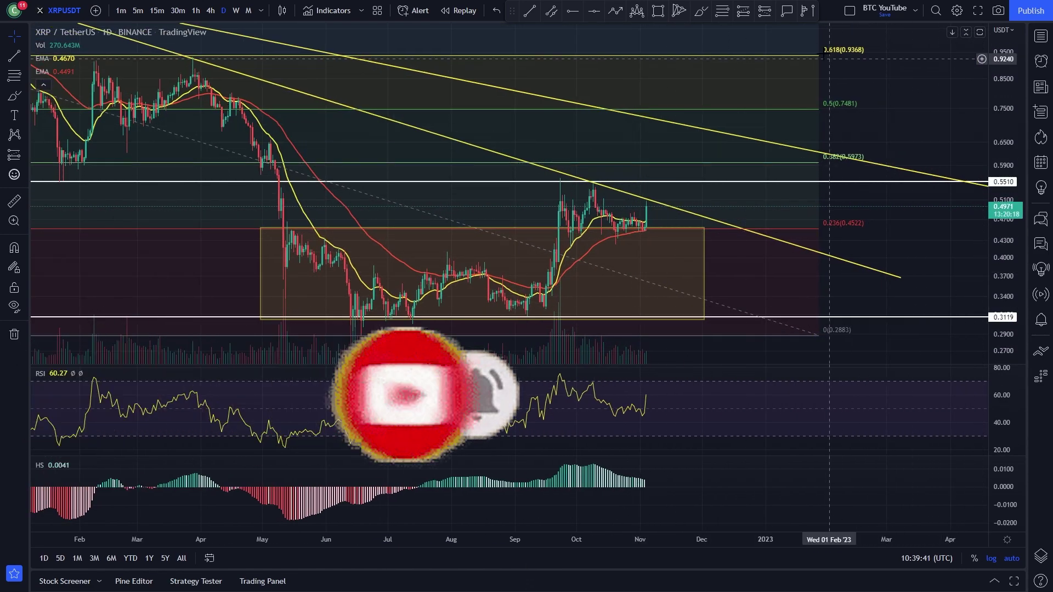
left_click(702, 10)
left_click_drag(537, 308, 551, 181)
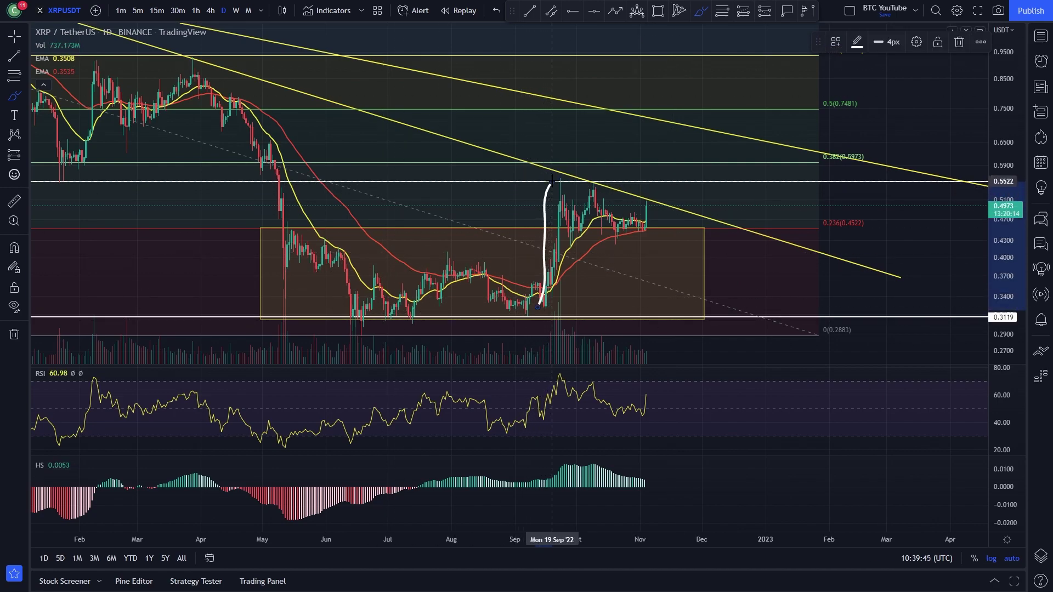
key("ctrl+z")
left_click_drag(529, 165, 512, 192)
key("ctrl+z")
Step: Underline the 0.5510 level across the earlier price lows with the brush, and undo the stroke
scroll(156, 208, "down", 4)
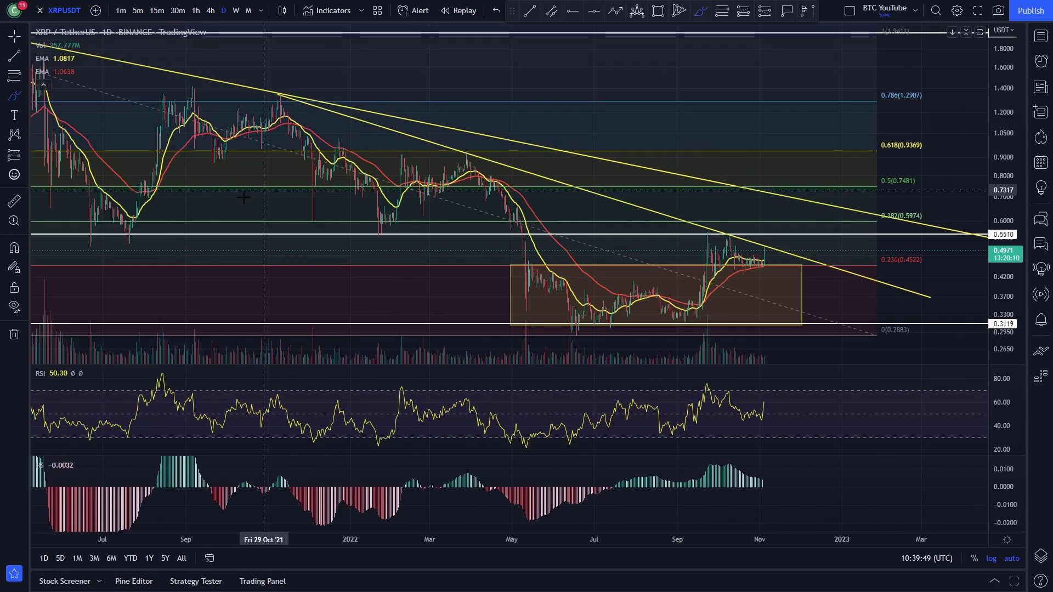
left_click_drag(53, 238, 437, 238)
scroll(577, 267, "up", 2)
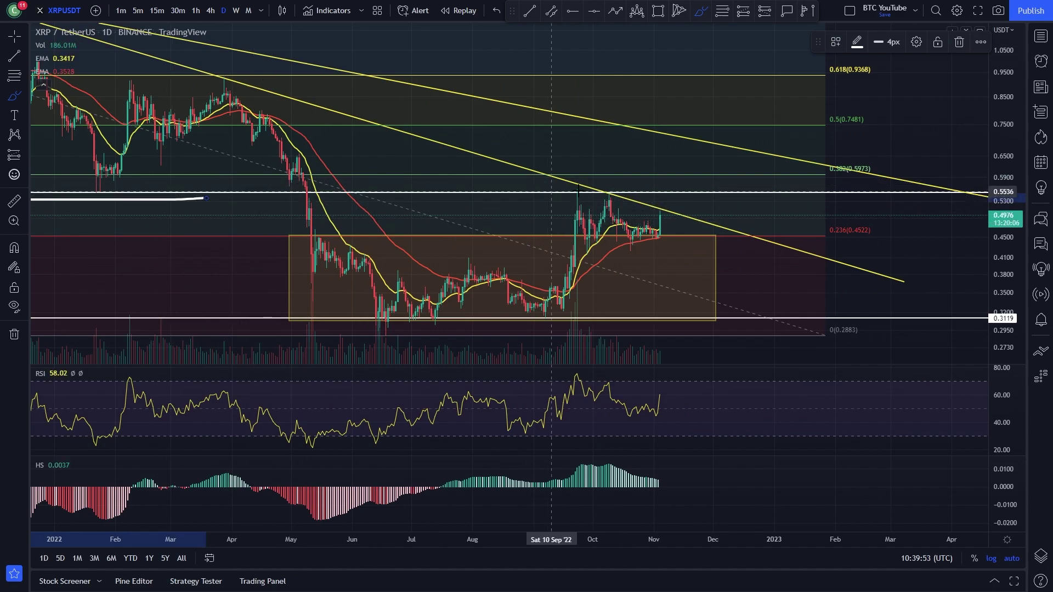
key("ctrl+z")
Step: Mark the September and October highs at 0.5510, the falling RSI peaks and the October pullback with the brush, and undo the strokes
left_click_drag(532, 193, 638, 193)
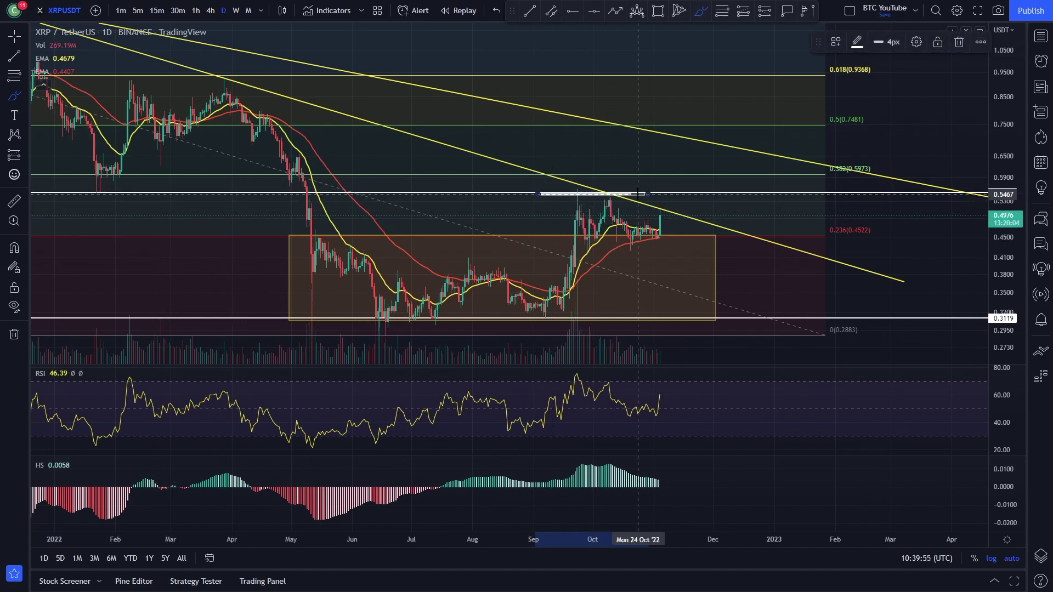
left_click_drag(608, 381, 524, 361)
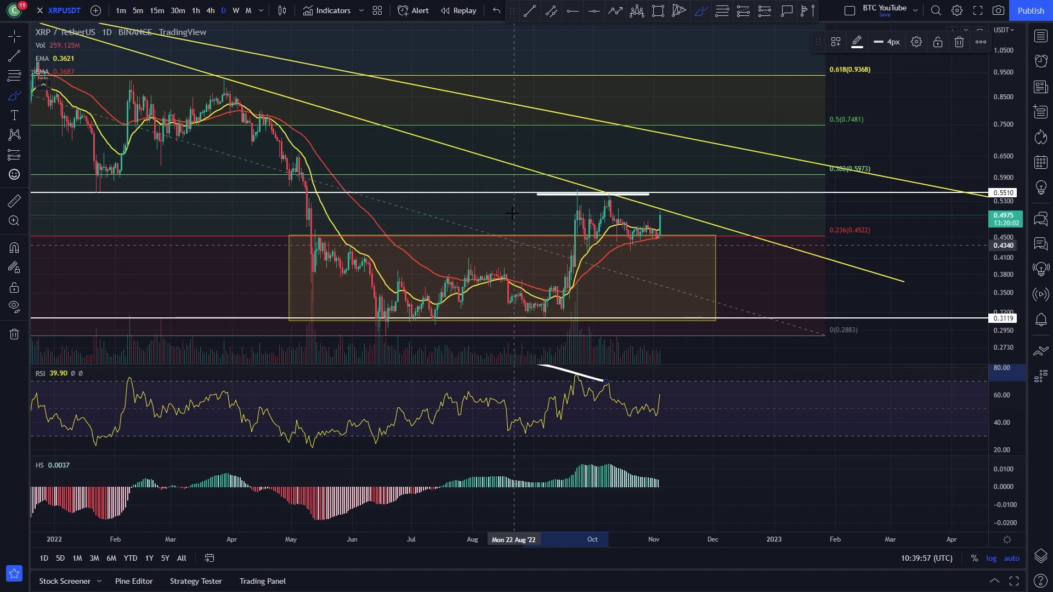
key("ctrl+z")
mouse_move(612, 194)
left_mouse_down()
mouse_move(638, 249)
mouse_move(653, 244)
left_mouse_up()
key("ctrl+z")
Step: Underline the support along the 0.236 Fibonacci level with the brush, and delete the stroke
scroll(570, 226, "up", 2)
left_click_drag(417, 228, 607, 227)
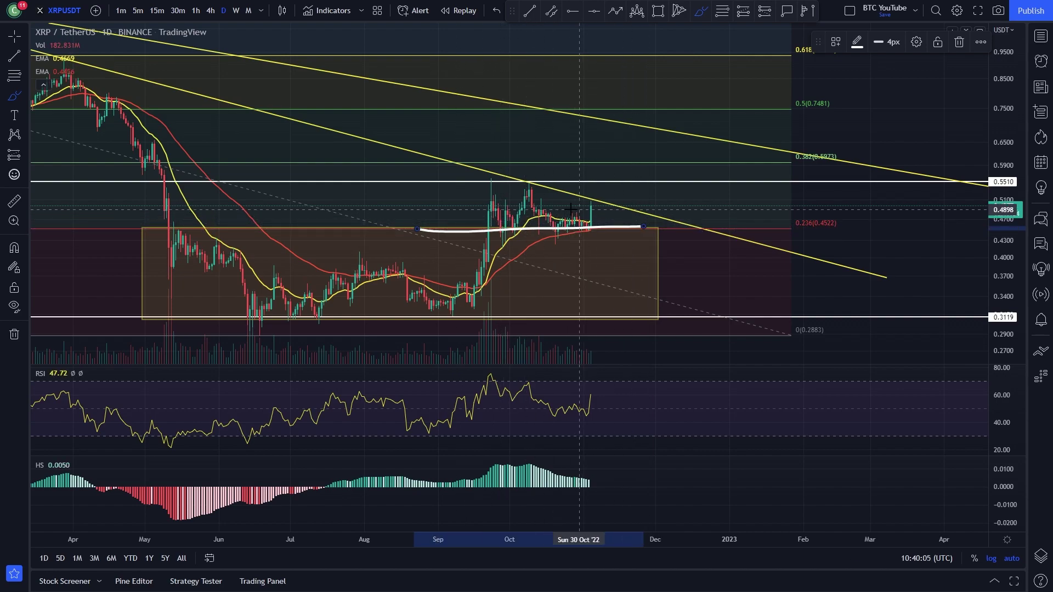
key("Delete")
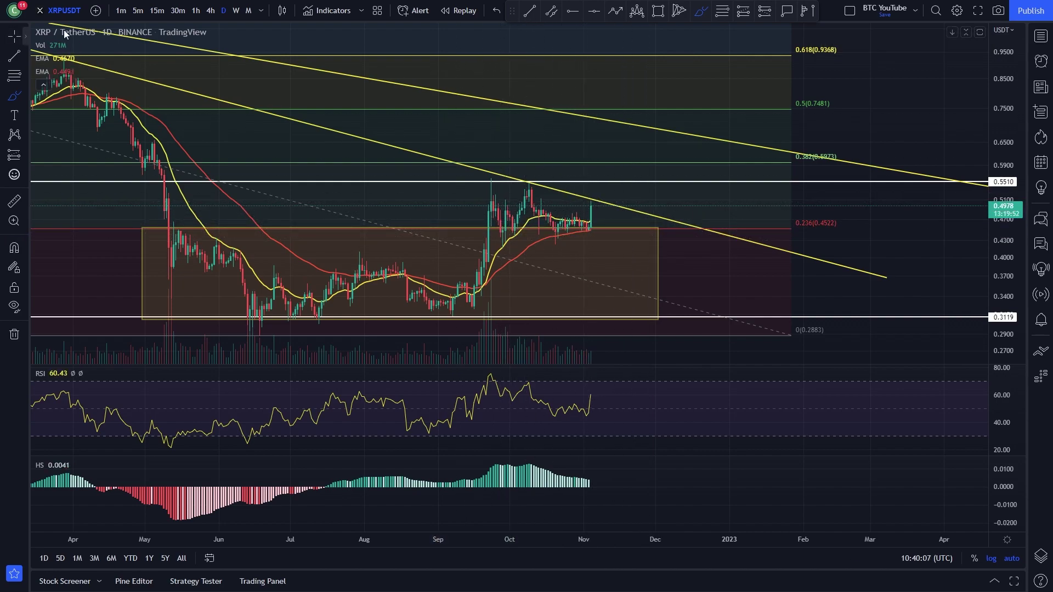
Step: Switch the chart to the 1-hour timeframe and examine the latest rally below the descending trend line
left_click(196, 12)
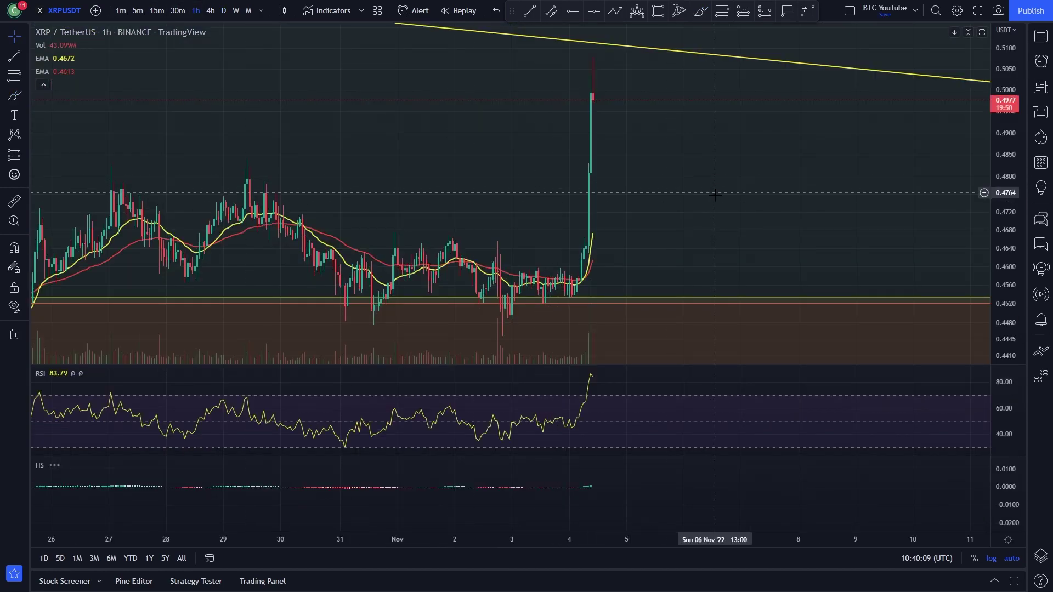
scroll(760, 176, "down", 3)
scroll(768, 178, "up", 5)
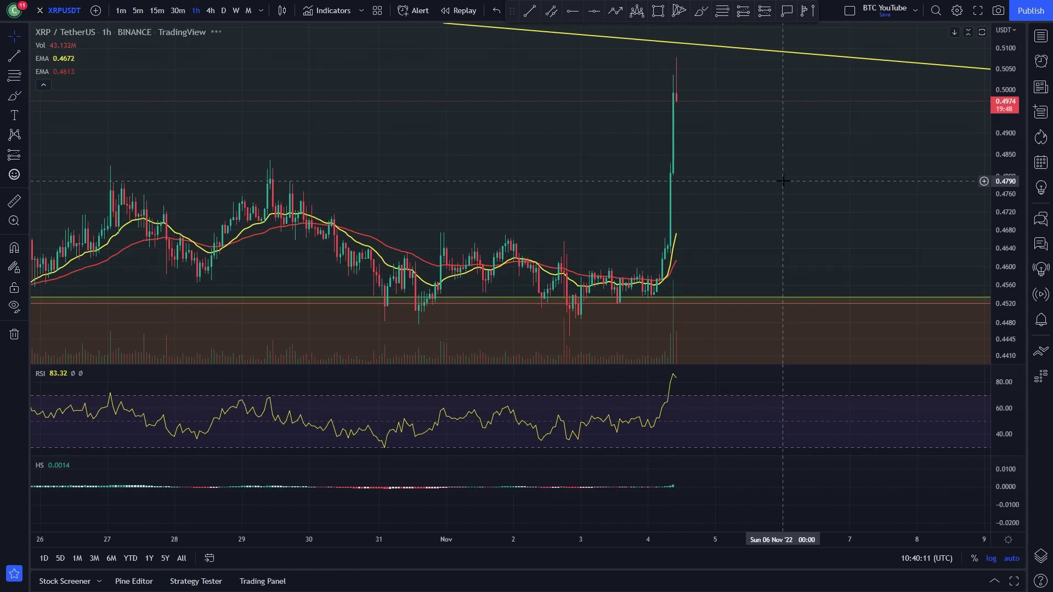
left_click_drag(727, 220, 687, 226)
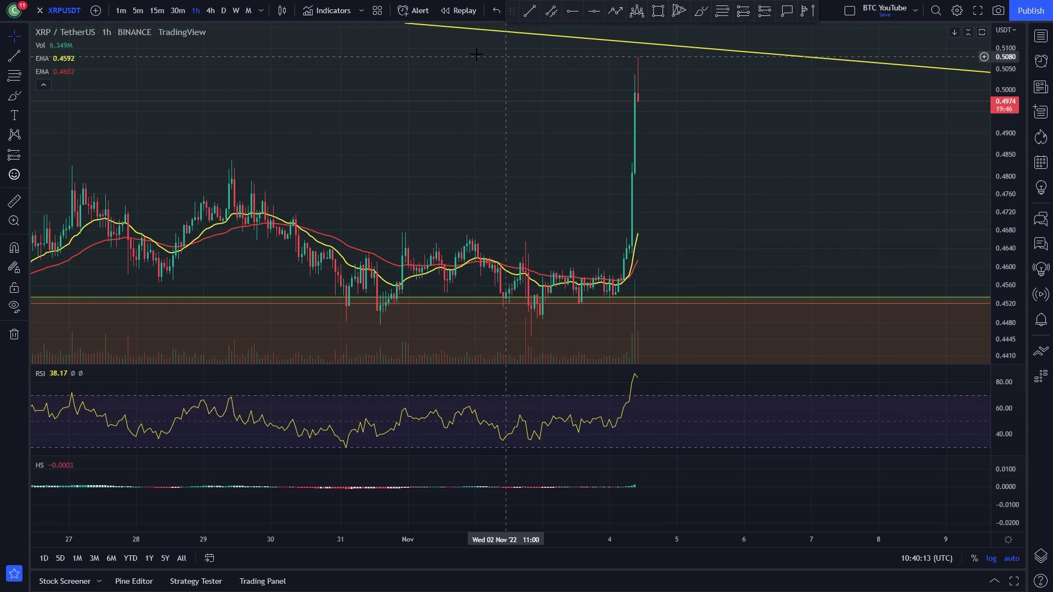
Step: Mark the latest hourly high just below the descending trend line with the brush, and undo the stroke
left_click(702, 13)
left_click_drag(608, 49, 689, 61)
key("ctrl+z")
Step: Brush the bounds of the hourly range at about 0.47 and 0.45 plus the breakout above it, and undo the strokes
scroll(623, 137, "down", 2)
scroll(622, 138, "down", 2)
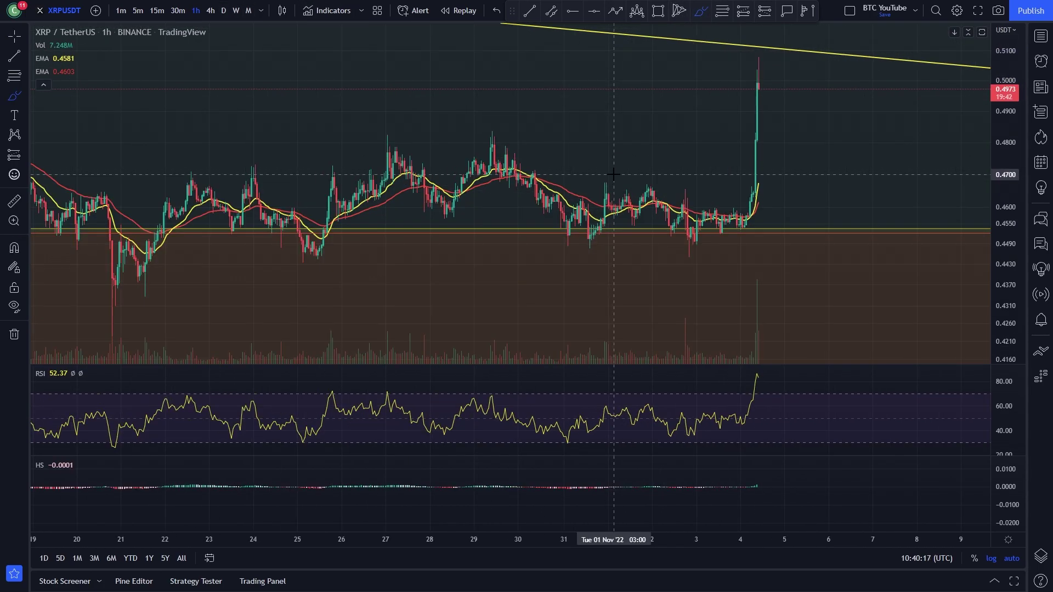
scroll(745, 168, "down", 4)
left_click_drag(386, 209, 855, 225)
mouse_move(349, 271)
left_mouse_down()
mouse_move(851, 276)
mouse_move(837, 133)
mouse_move(824, 136)
left_mouse_up()
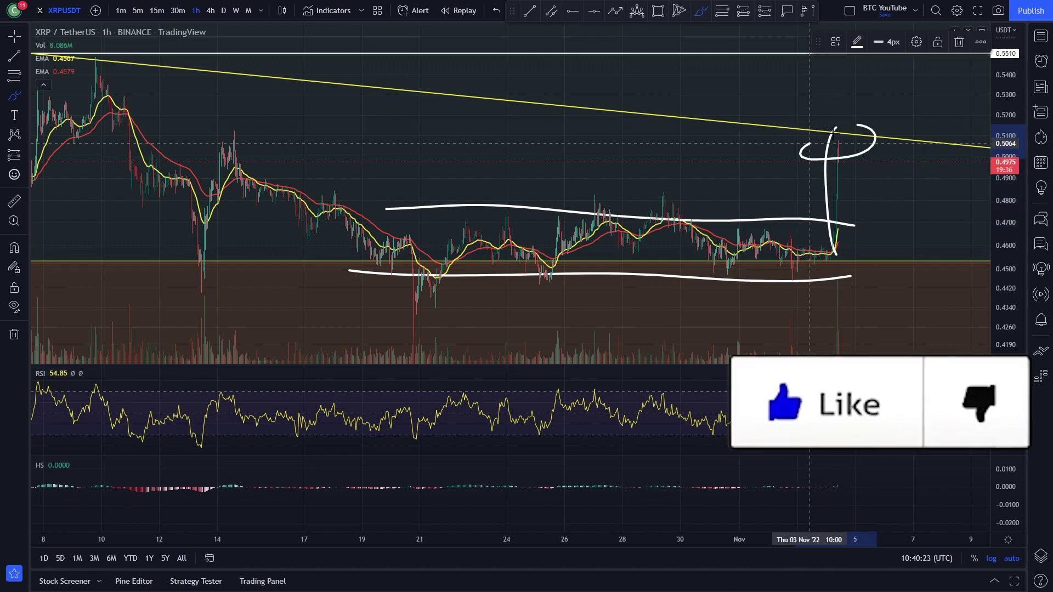
key("ctrl+z")
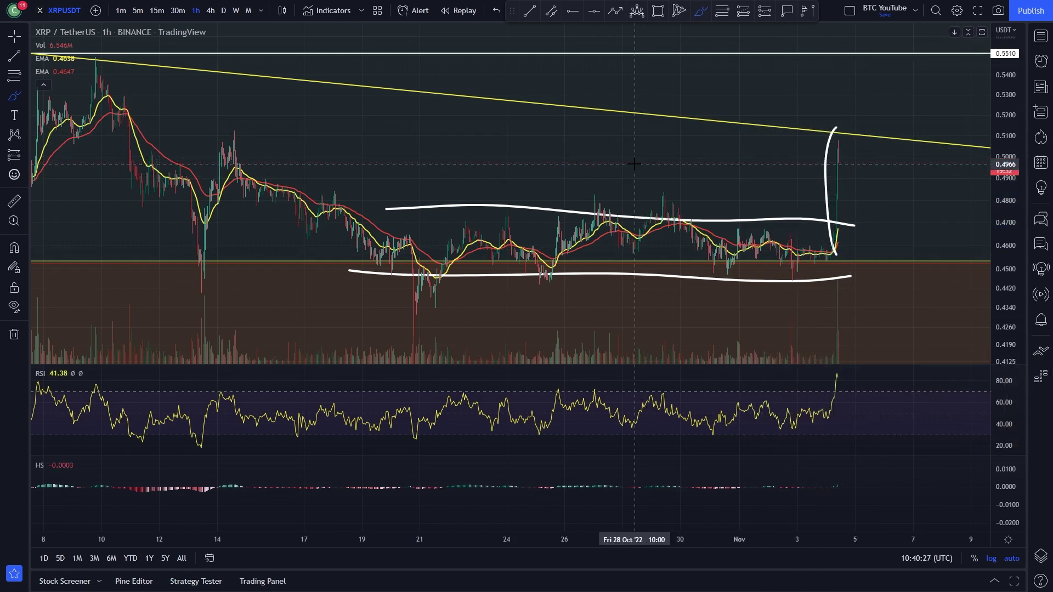
key("ctrl+z")
key("ctrl+z")
key("ctrl+z")
Step: Mark the hourly price action along the descending trend line with the brush, and remove the marks
scroll(730, 167, "down", 5)
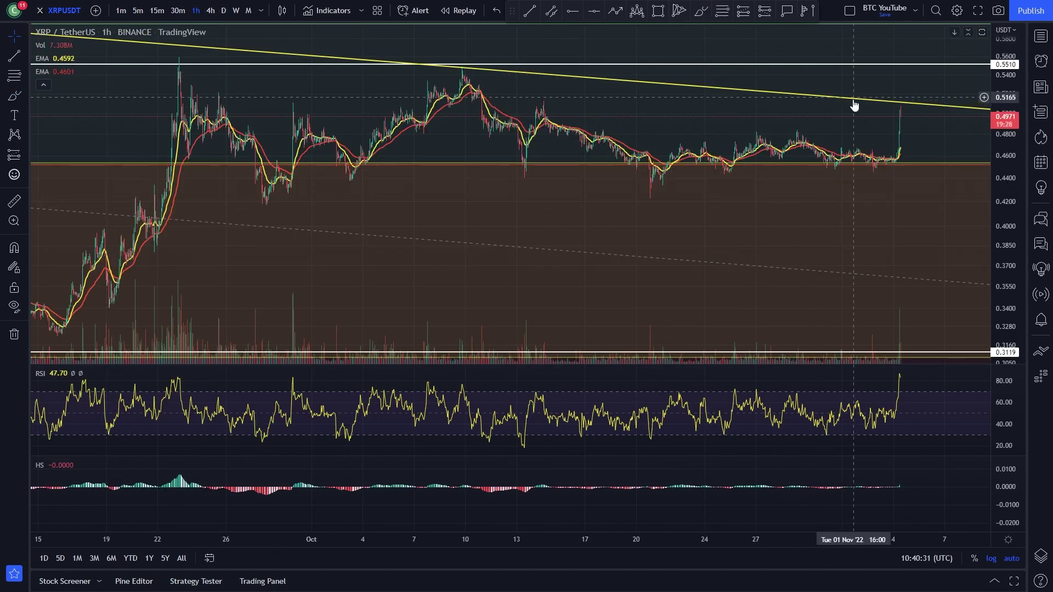
left_click_drag(773, 112, 760, 111)
key("ctrl+z")
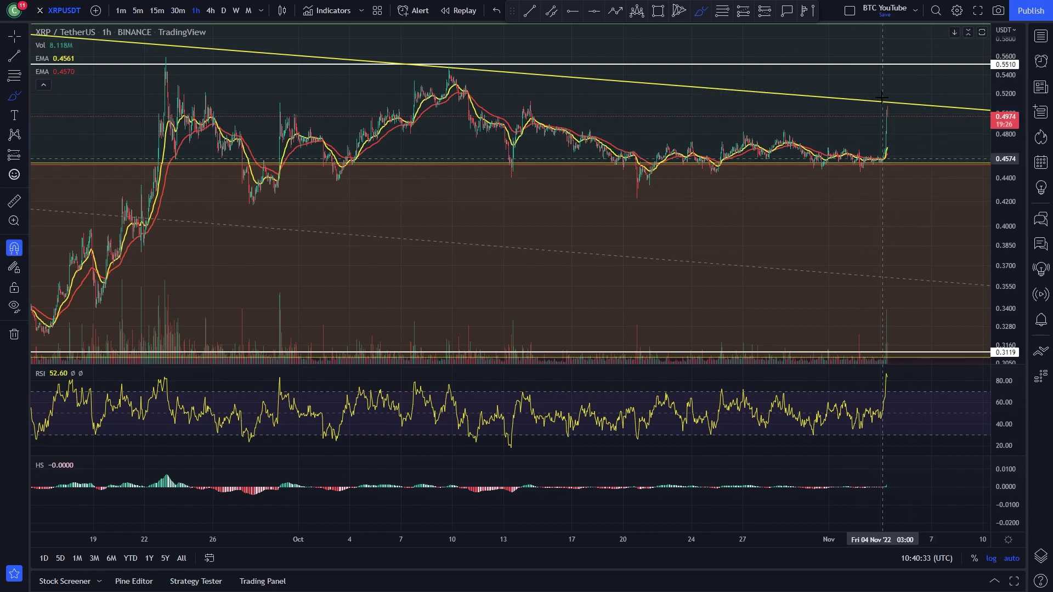
left_click_drag(791, 127, 631, 141)
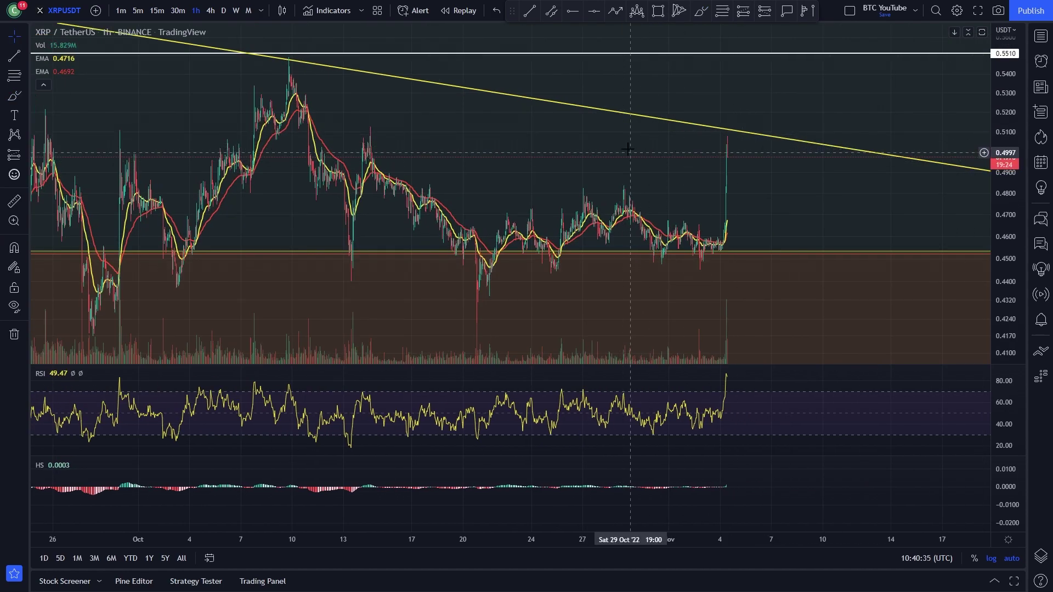
mouse_move(355, 146)
left_mouse_down()
mouse_move(471, 149)
mouse_move(345, 140)
mouse_move(404, 132)
mouse_move(762, 134)
mouse_move(282, 153)
left_mouse_up()
left_click(702, 11)
key("Delete")
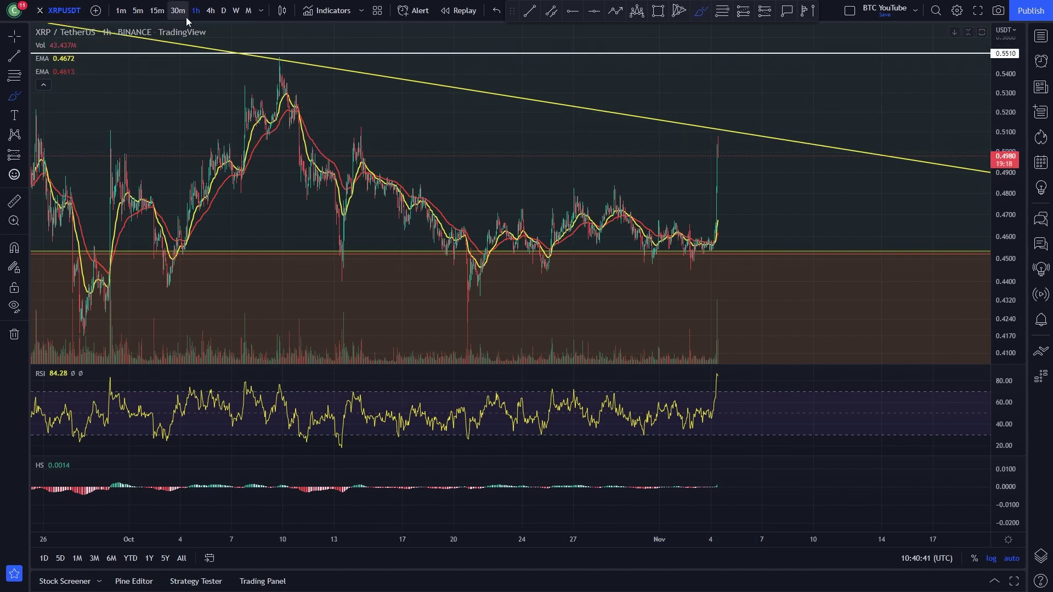
Step: Switch the chart back to the daily timeframe
left_click(223, 15)
scroll(724, 169, "up", 3)
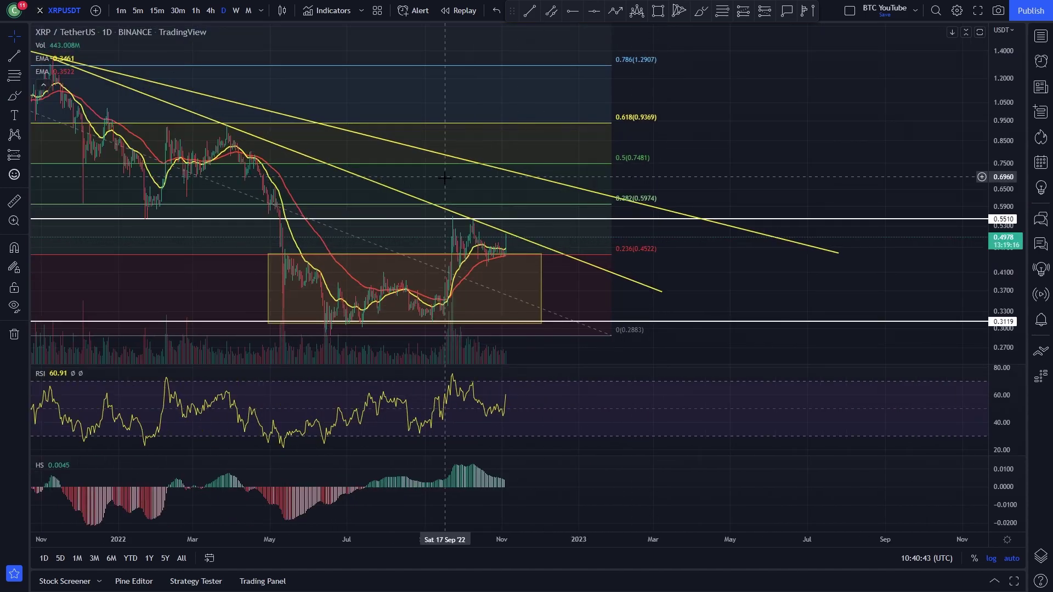
left_click_drag(458, 185, 831, 190)
scroll(831, 190, "up", 5)
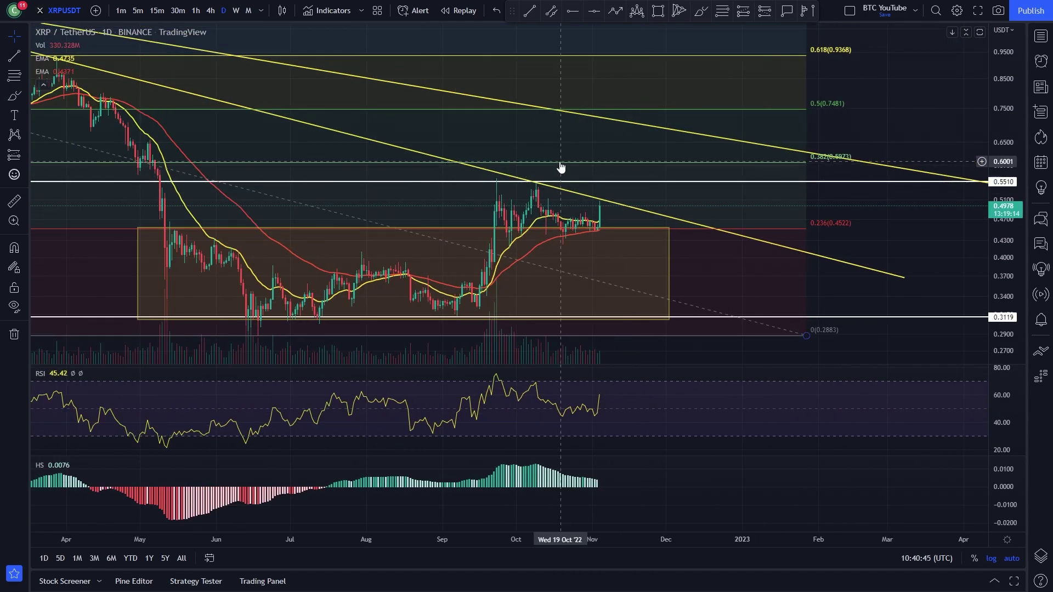
left_click(682, 73)
left_click_drag(682, 73, 718, 72)
Step: Brush over the trend line between the October high and the latest daily candle, and discard the stroke
left_click(700, 11)
mouse_move(536, 161)
left_mouse_down()
mouse_move(496, 189)
mouse_move(610, 174)
left_mouse_up()
key("Escape")
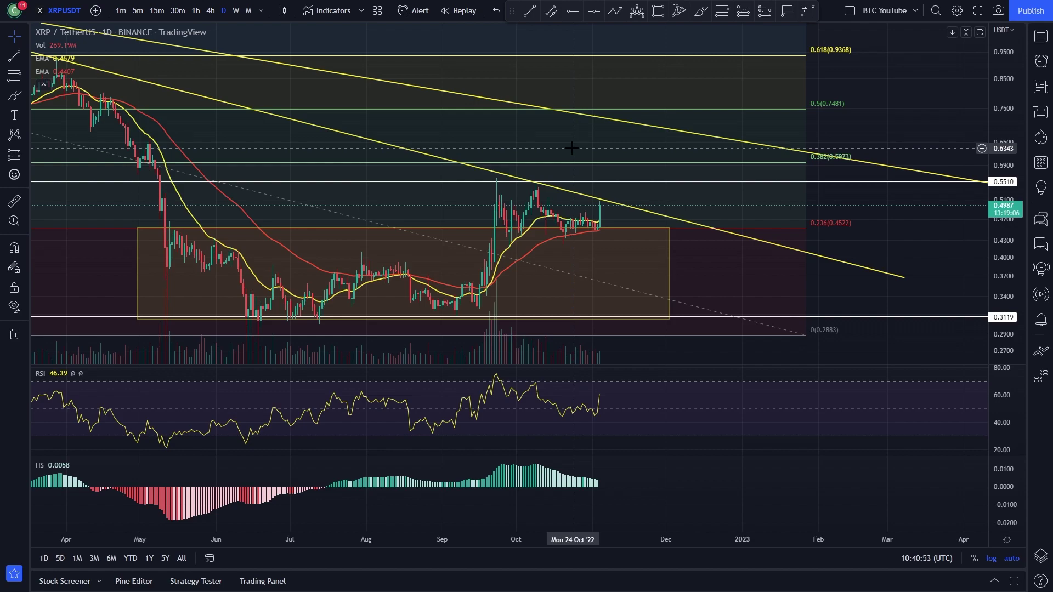
left_click_drag(607, 152, 598, 151)
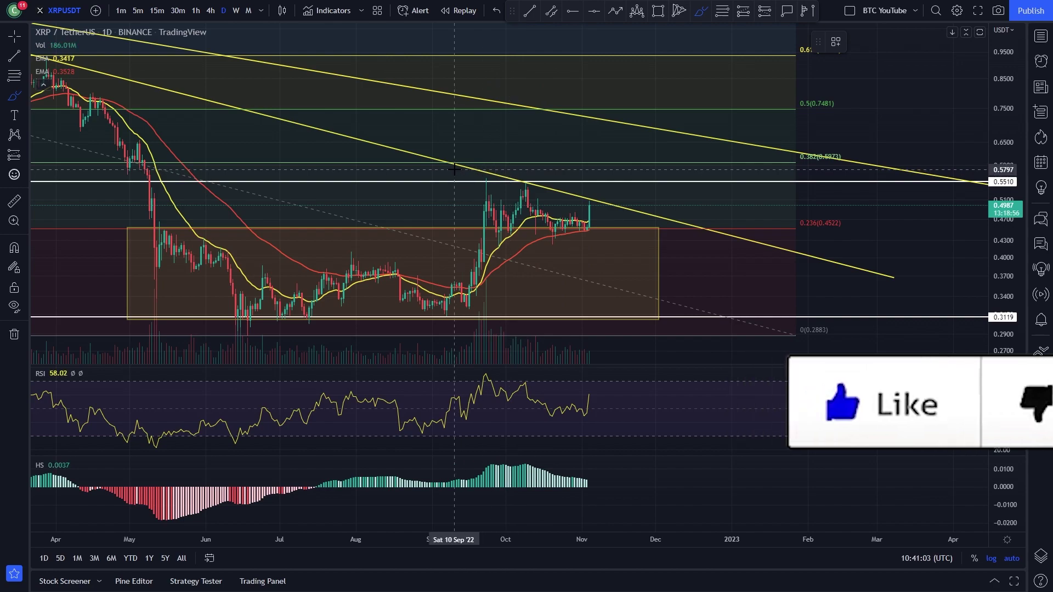
Step: Mark the recent daily candles and the path from the September high to the latest candle with the brush, and undo the strokes
mouse_move(612, 185)
left_mouse_down()
mouse_move(629, 217)
mouse_move(539, 226)
left_mouse_up()
key("ctrl+z")
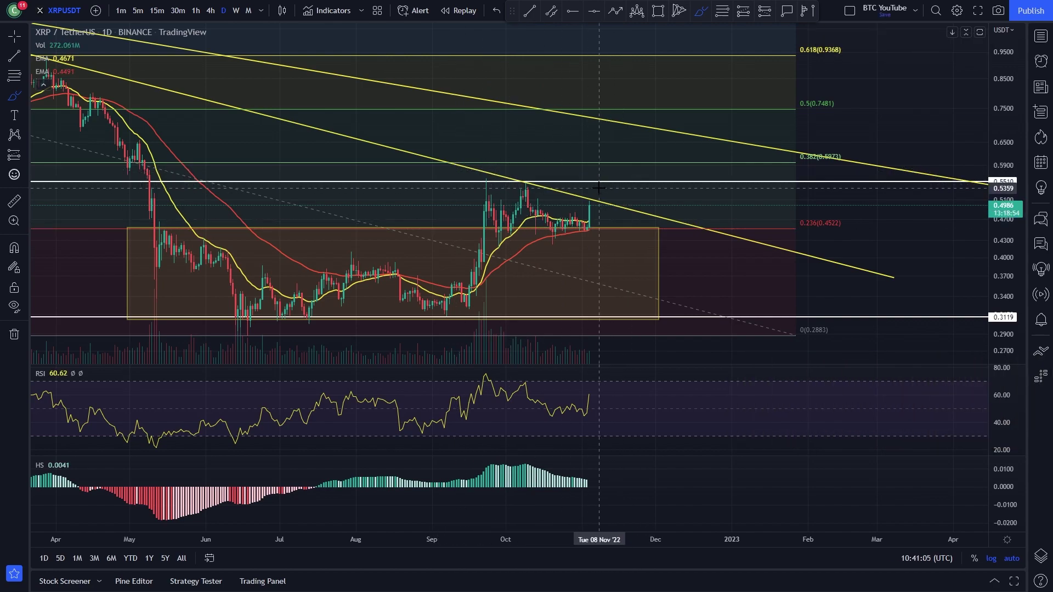
mouse_move(485, 185)
left_mouse_down()
mouse_move(470, 238)
mouse_move(598, 212)
left_mouse_up()
key("ctrl+z")
key("ctrl+z")
key("Escape")
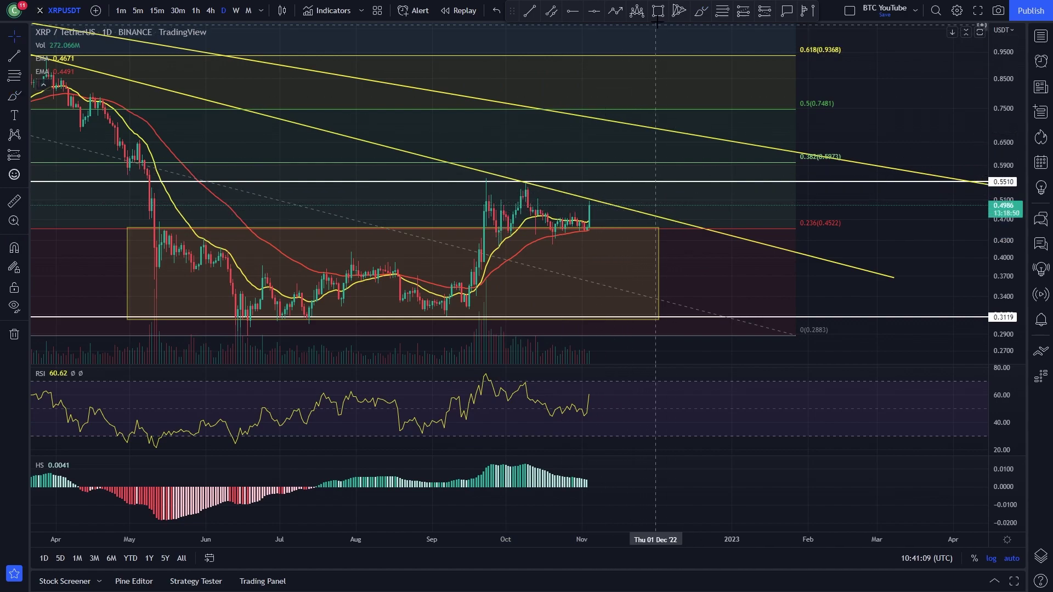
Step: Draw a rectangle over the recent range from about 0.44 up to 0.55, spanning mid-September to about 30 November 2022
left_click_drag(464, 236, 653, 182)
left_click(653, 182)
left_click(594, 165)
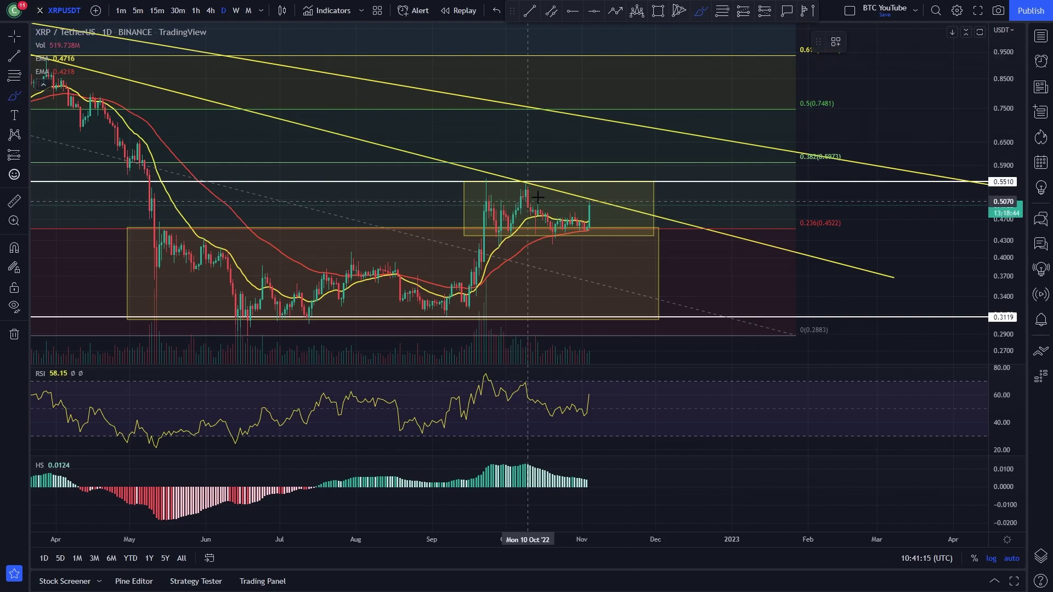
key("Escape")
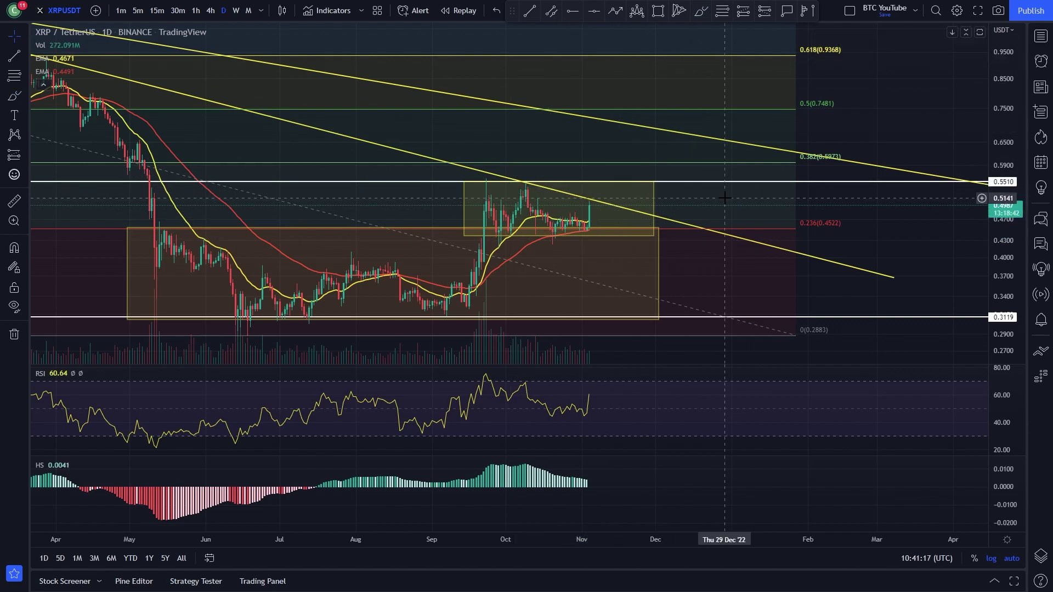
Step: Brush a path from the large consolidation rectangle towards the smaller recent one, and undo the stroke
left_click_drag(719, 199, 768, 198)
scroll(743, 202, "up", 2)
scroll(730, 202, "down", 3)
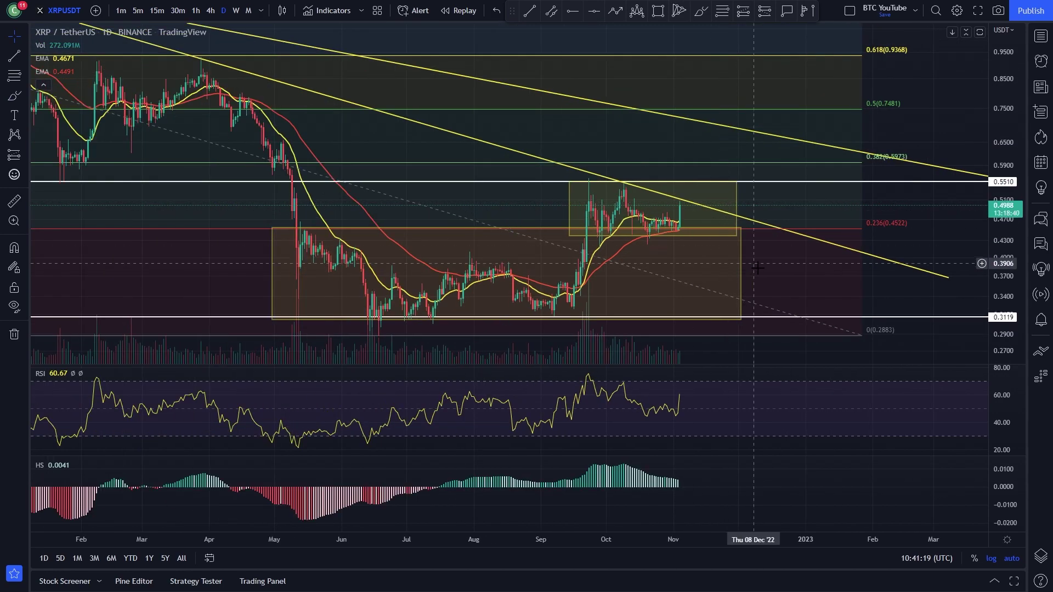
scroll(684, 80, "down", 3)
left_click(696, 15)
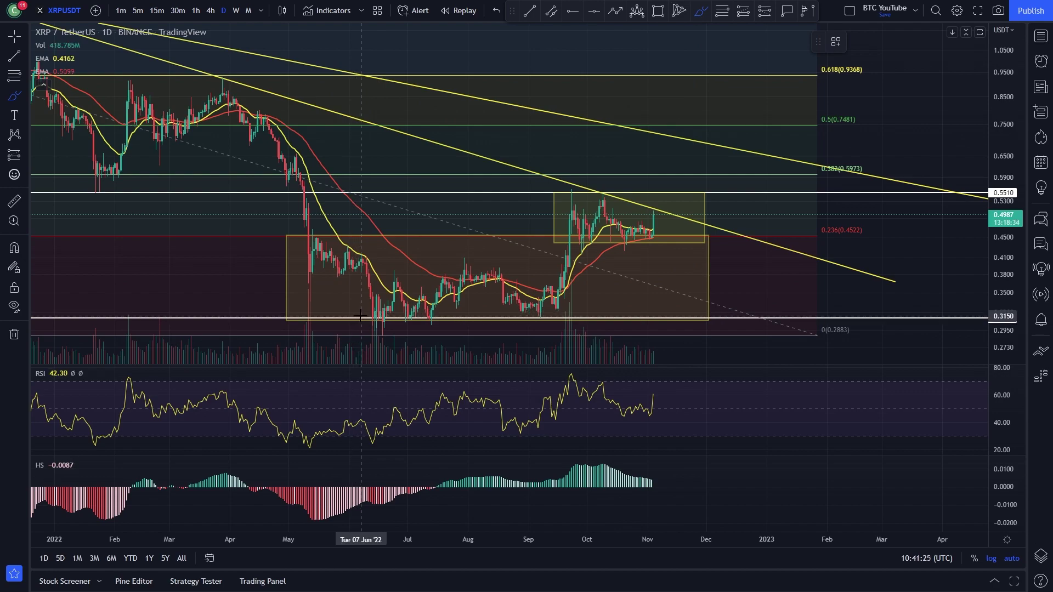
mouse_move(339, 296)
left_mouse_down()
mouse_move(384, 328)
mouse_move(540, 333)
mouse_move(619, 254)
left_mouse_up()
key("ctrl+z")
Step: Brush an arc from the June low over the August highs to early September and a stroke across the rectangle, undoing both
mouse_move(366, 342)
left_mouse_down()
mouse_move(423, 315)
mouse_move(477, 261)
mouse_move(542, 310)
left_mouse_up()
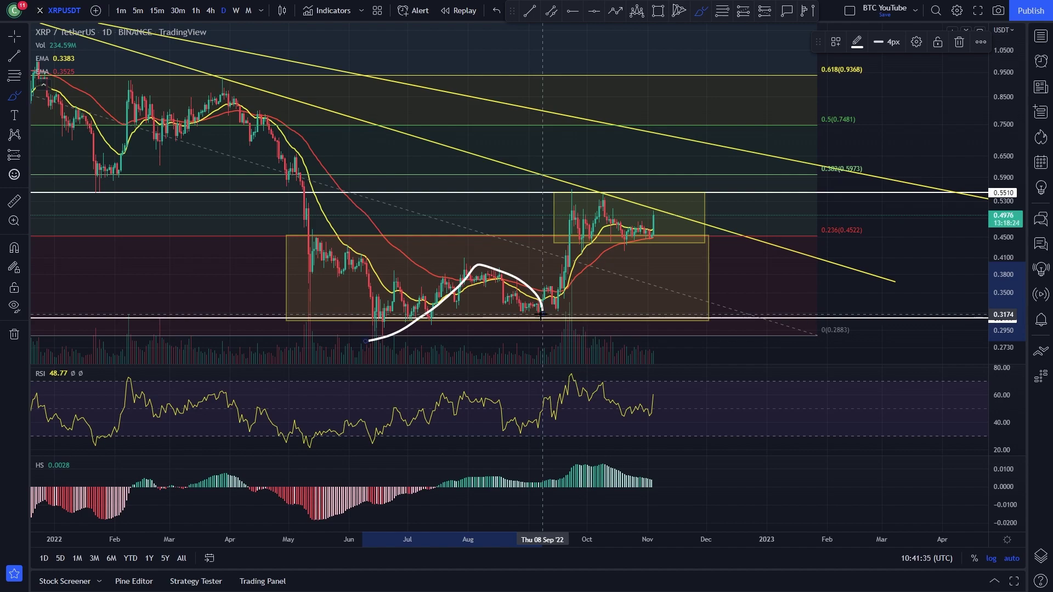
key("ctrl+z")
mouse_move(330, 262)
left_mouse_down()
mouse_move(473, 320)
mouse_move(541, 260)
left_mouse_up()
key("ctrl+z")
Step: Brush the breakout path from the September lows through the smaller rectangle and above the trend line, and undo the strokes
mouse_move(512, 320)
left_mouse_down()
mouse_move(569, 193)
mouse_move(620, 231)
mouse_move(658, 241)
mouse_move(707, 214)
left_mouse_up()
mouse_move(652, 233)
left_mouse_down()
mouse_move(689, 147)
mouse_move(751, 160)
left_mouse_up()
key("ctrl+z")
key("ctrl+z")
key("ctrl+z")
key("Escape")
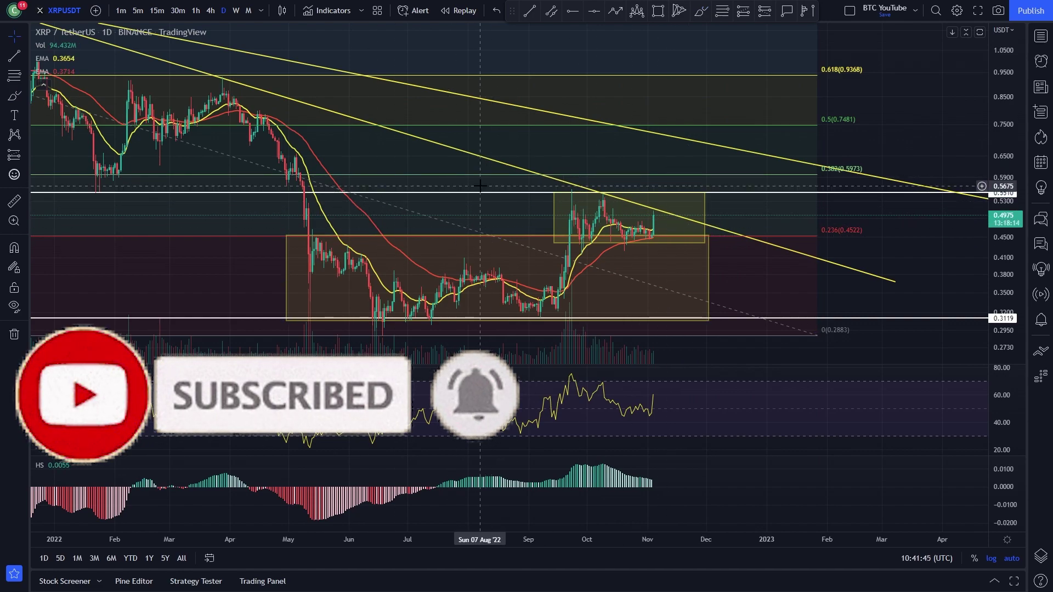
Step: Brush a rising path from the smaller rectangle through both descending trend lines to about 1.09 in early December 2022, and delete it
left_click_drag(629, 148, 613, 145)
left_click(701, 10)
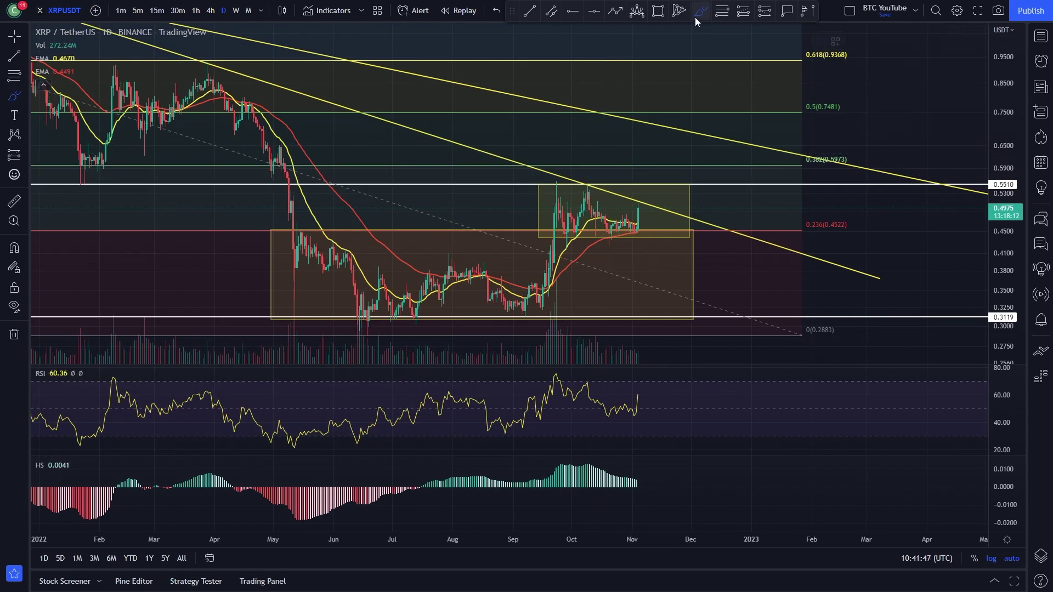
key("Escape")
mouse_move(414, 156)
left_mouse_down()
mouse_move(515, 163)
mouse_move(598, 145)
left_mouse_up()
scroll(658, 131, "up", 5)
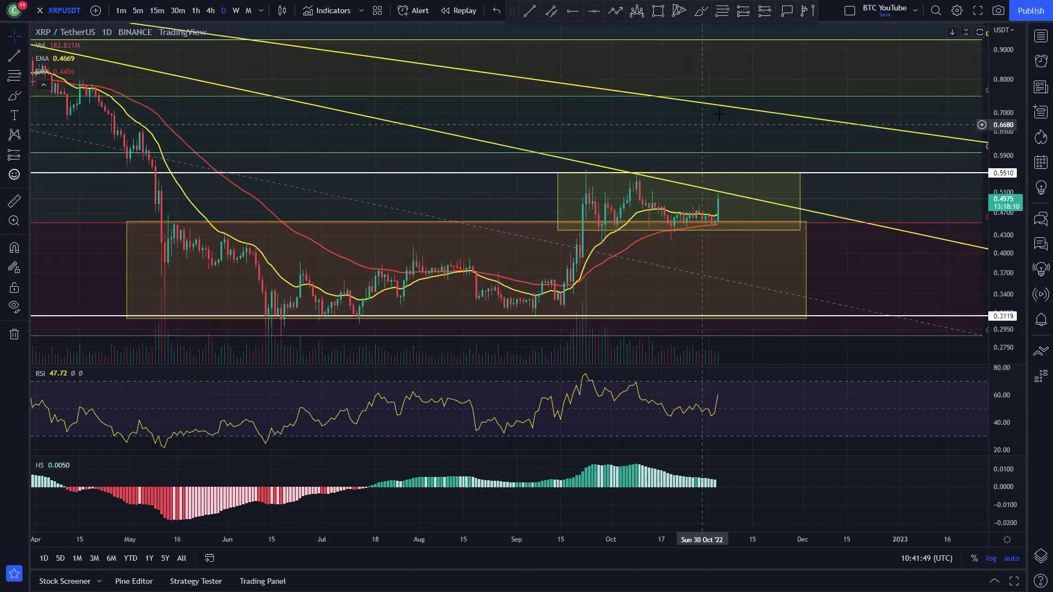
left_click_drag(711, 119, 558, 164)
scroll(919, 103, "down", 5)
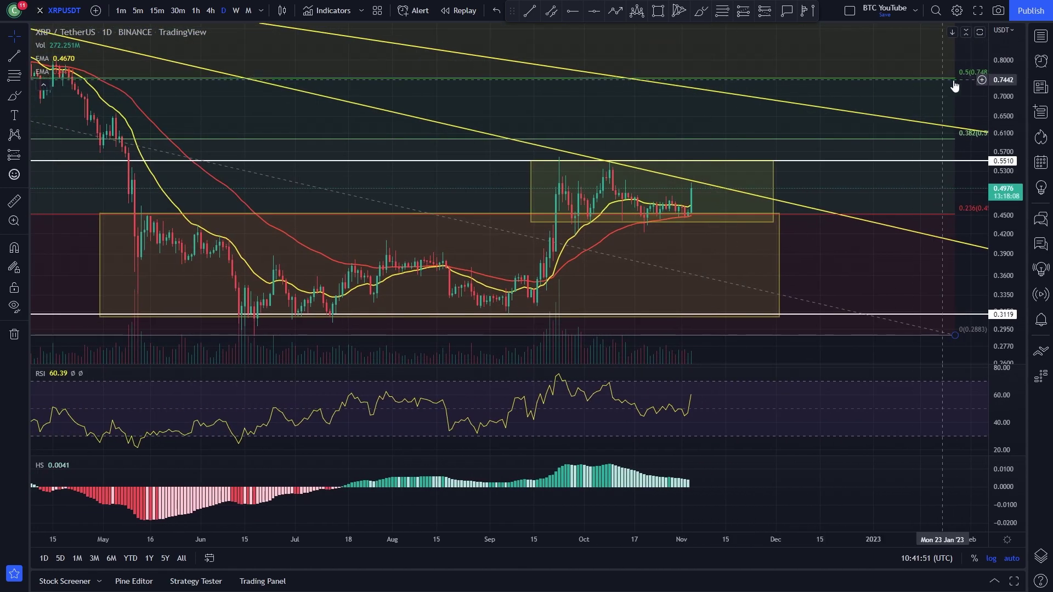
left_click_drag(918, 104, 729, 153)
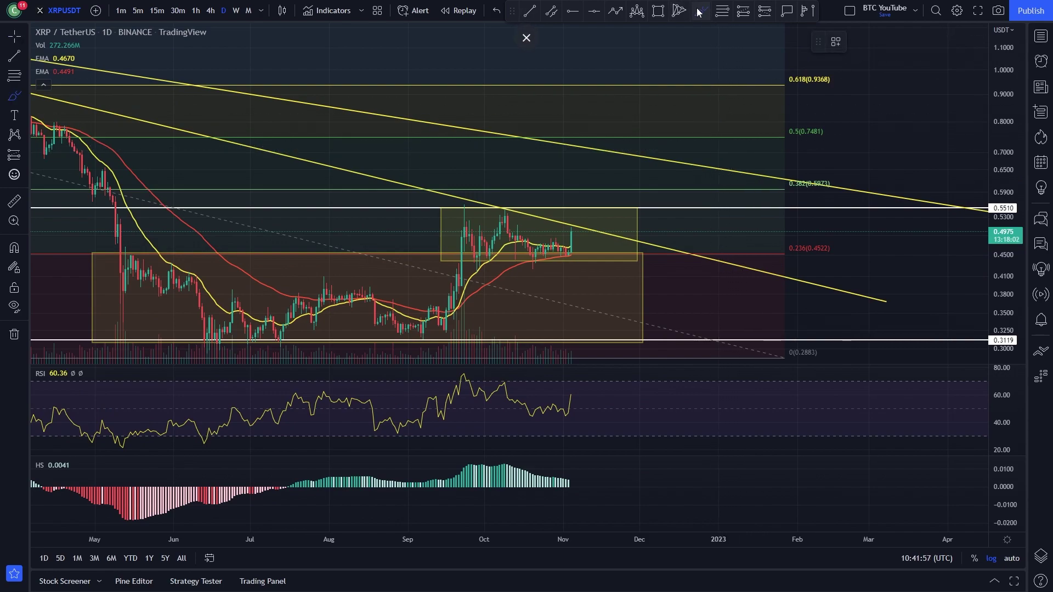
left_click_drag(535, 233, 659, 49)
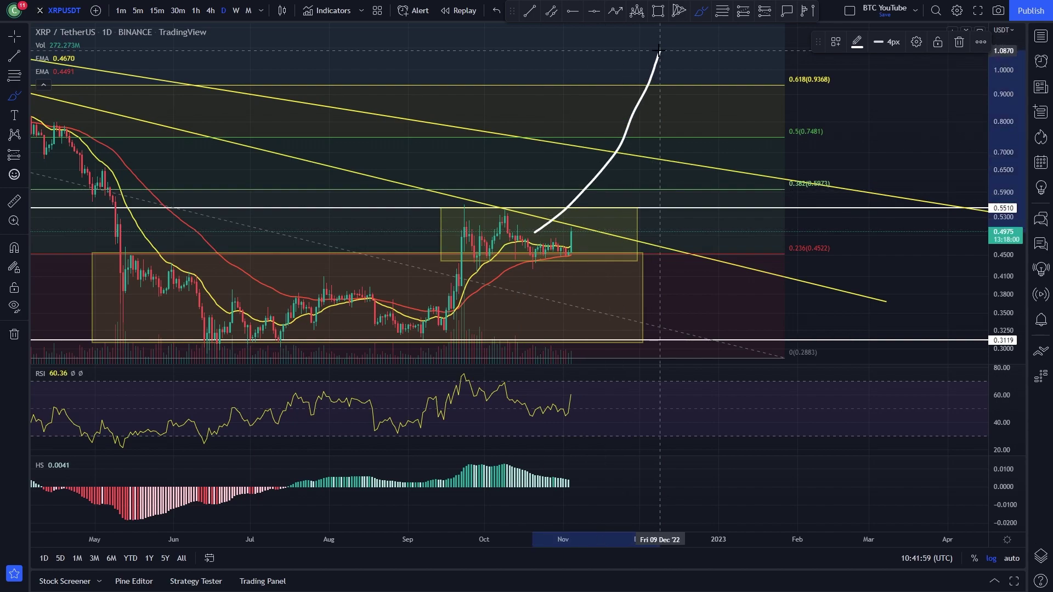
key("Delete")
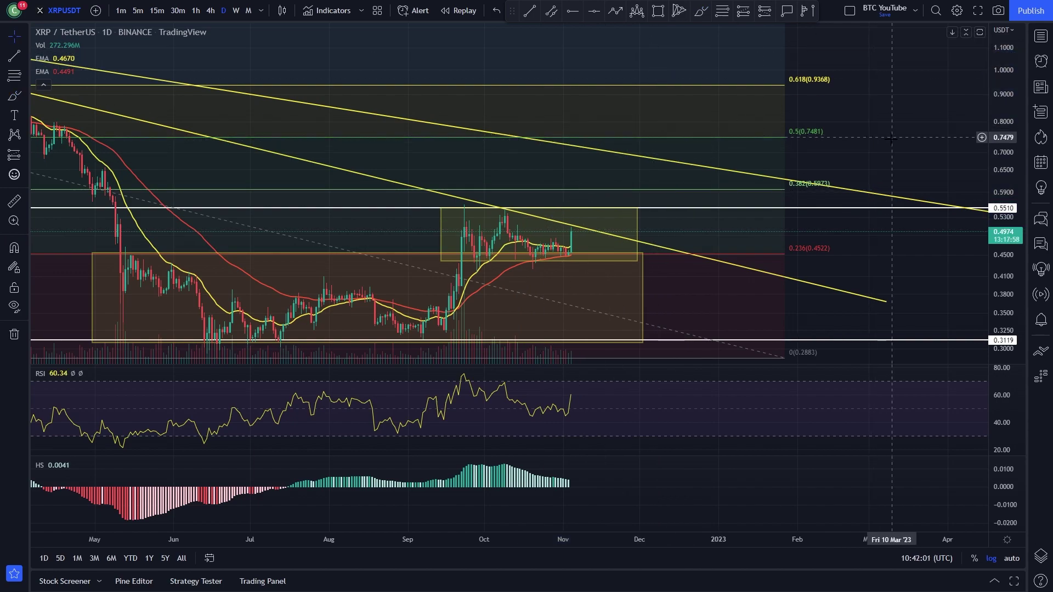
Step: Brush a wide loop around the 0.5510 resistance from mid-May to late November and a stroke at the smaller rectangle's upper edge, undoing both
scroll(900, 137, "down", 2)
left_click_drag(907, 141, 845, 172)
left_click_drag(1001, 110, 991, 153)
scroll(983, 160, "down", 5)
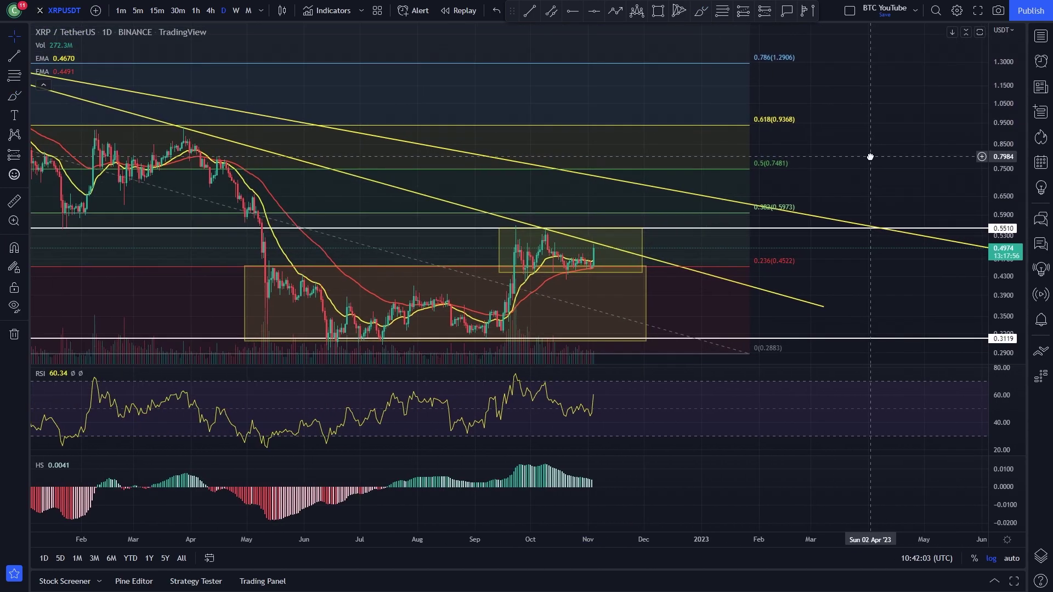
scroll(855, 139, "left", 1)
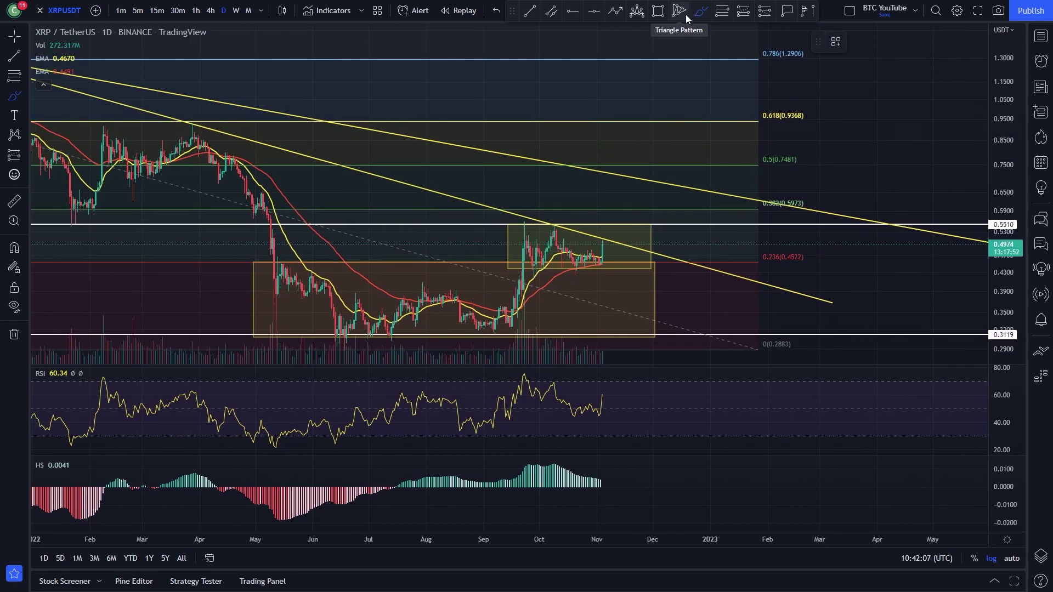
mouse_move(497, 172)
left_mouse_down()
mouse_move(403, 267)
mouse_move(486, 194)
left_mouse_up()
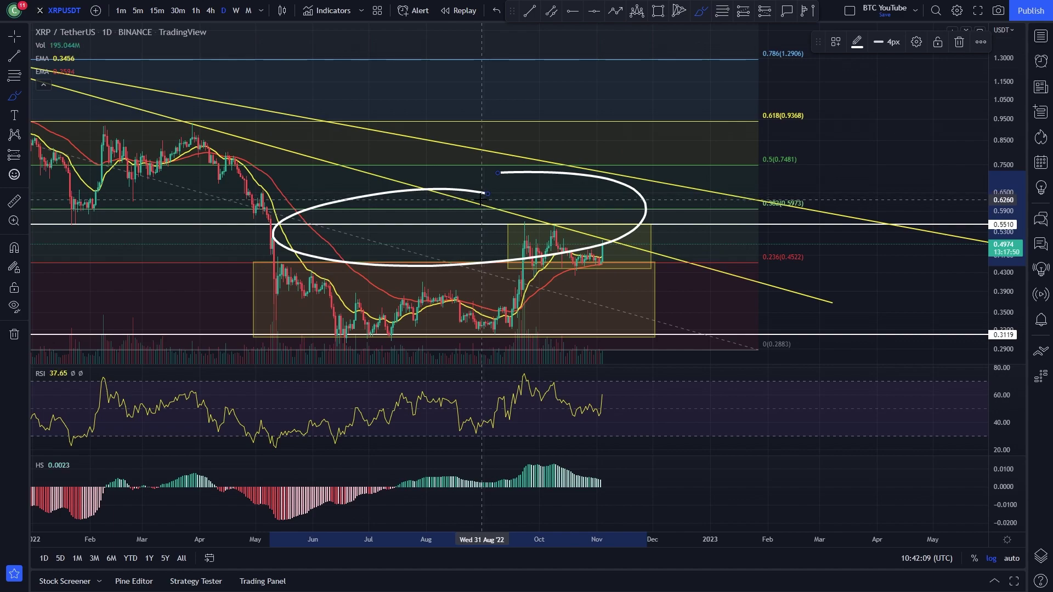
key("ctrl+z")
mouse_move(565, 209)
left_mouse_down()
mouse_move(622, 219)
mouse_move(562, 250)
left_mouse_up()
key("ctrl+z")
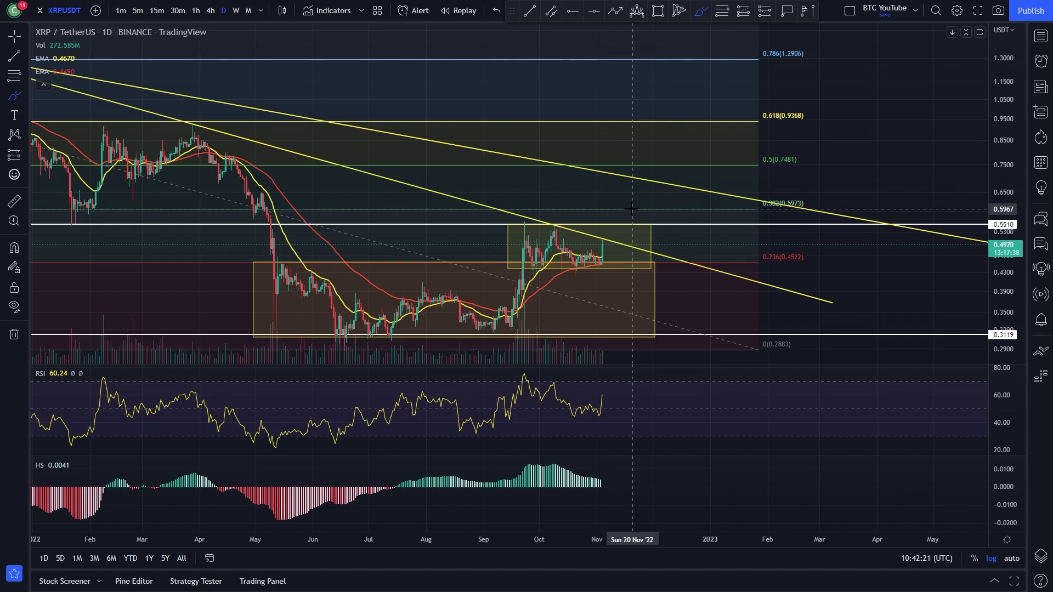
Step: Brush a circle around the possible breakout area at the 0.5510 resistance and 0.382 Fibonacci level in November, and undo it
mouse_move(623, 196)
left_mouse_down()
mouse_move(661, 205)
mouse_move(636, 200)
left_mouse_up()
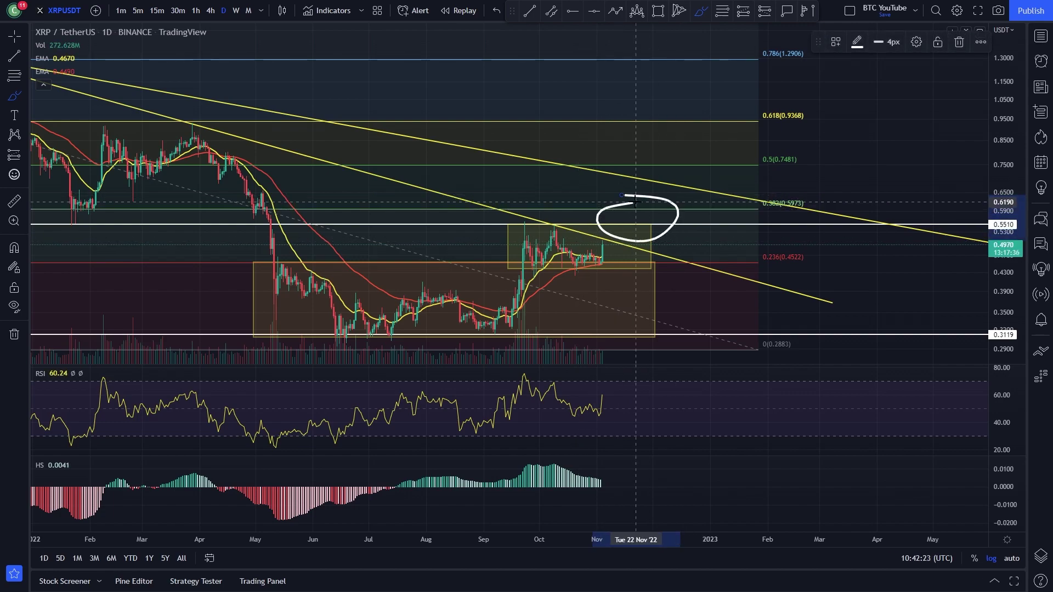
key("ctrl+z")
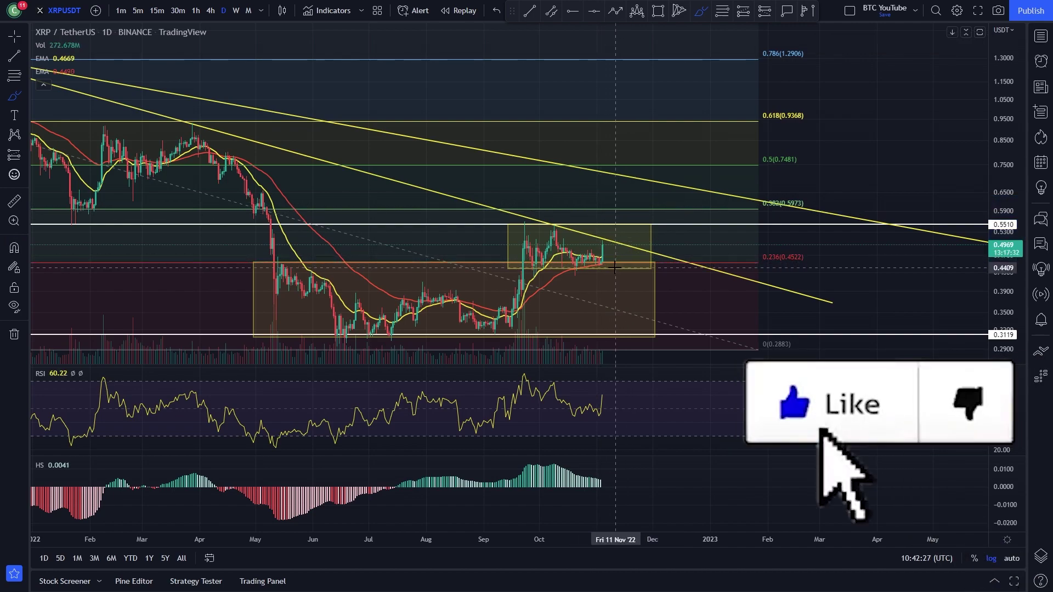
key("Escape")
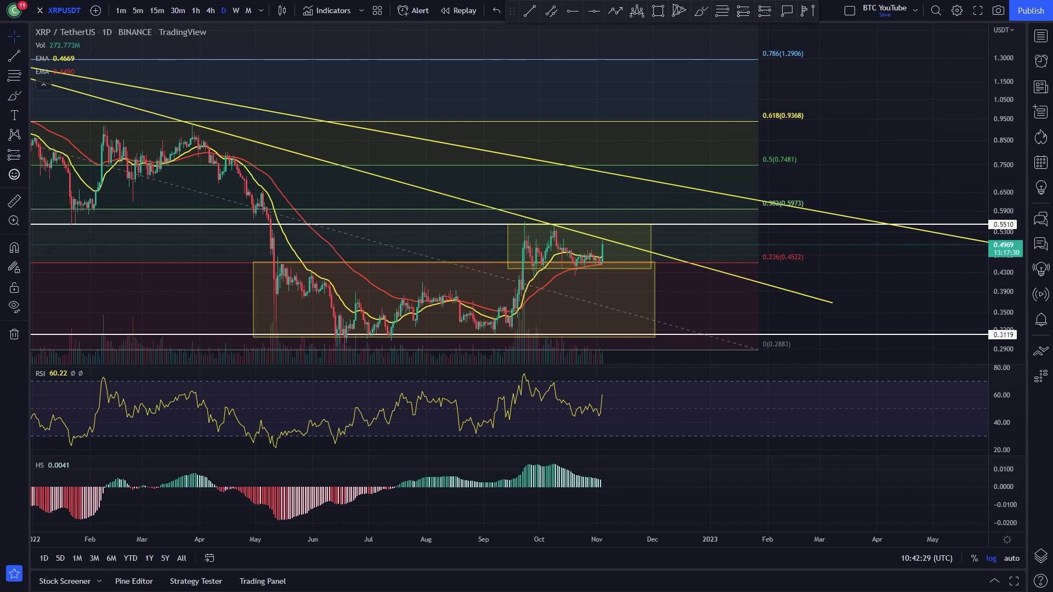